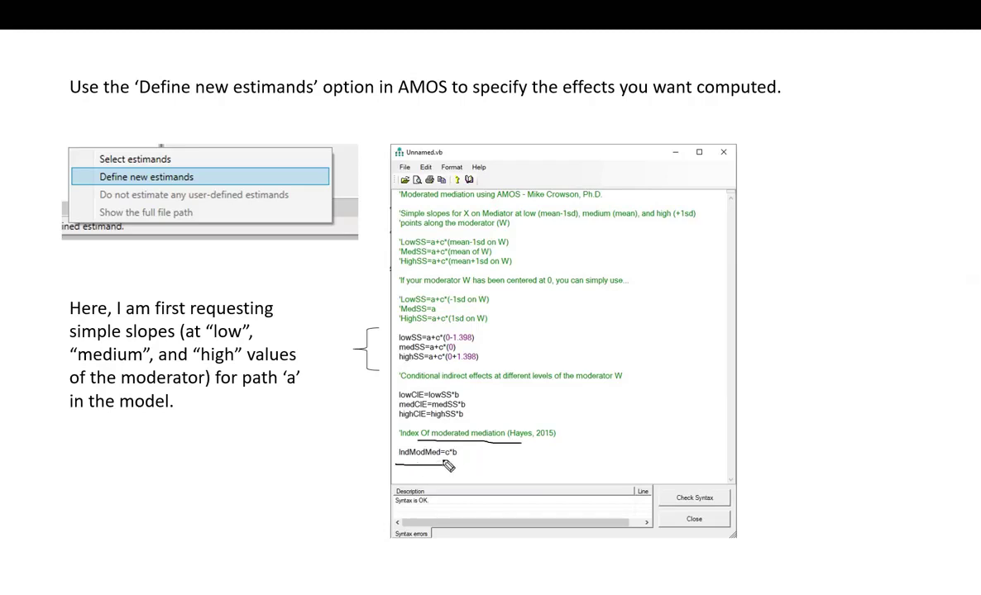
{"action": "left_click_drag", "start_coordinate": [444, 459], "coordinate": [457, 457]}
{"action": "key", "text": "e"}
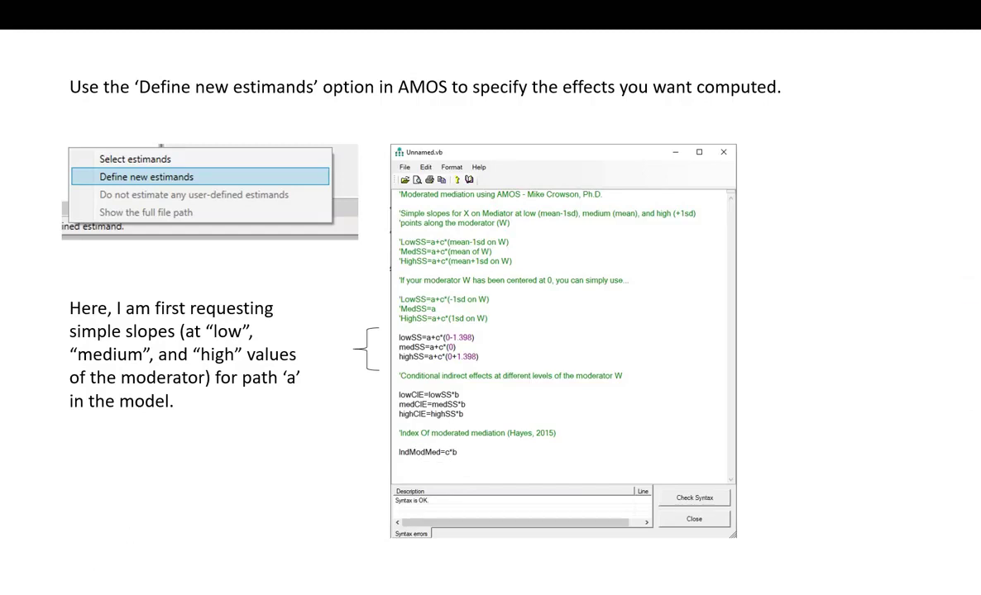
{"action": "key", "text": "Right"}
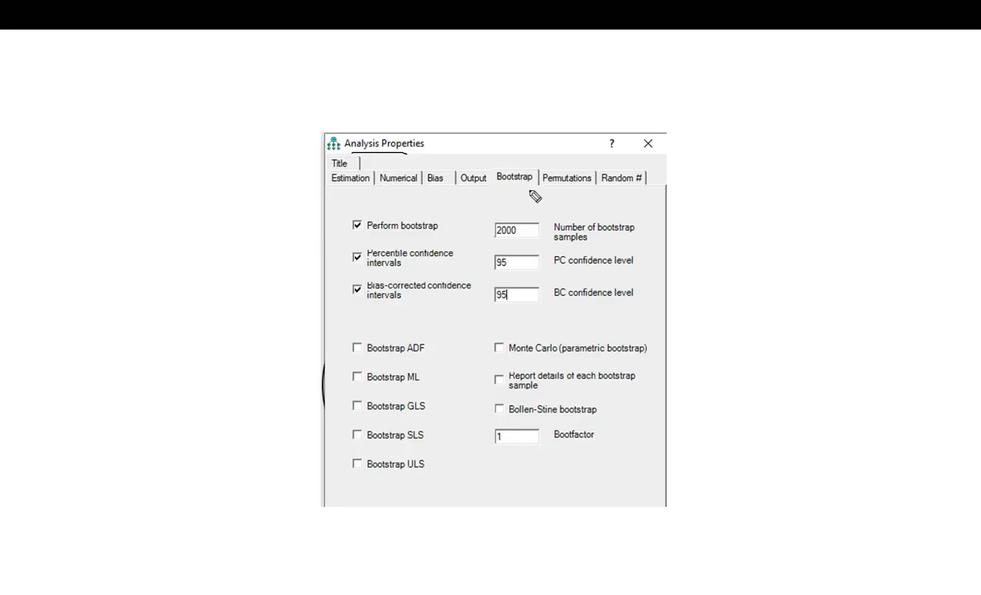
{"action": "left_click_drag", "start_coordinate": [530, 189], "coordinate": [499, 189]}
{"action": "mouse_move", "coordinate": [351, 212]}
{"action": "left_mouse_down"}
{"action": "mouse_move", "coordinate": [344, 235]}
{"action": "mouse_move", "coordinate": [369, 219]}
{"action": "left_mouse_up"}
{"action": "mouse_move", "coordinate": [495, 219]}
{"action": "left_mouse_down"}
{"action": "mouse_move", "coordinate": [491, 233]}
{"action": "mouse_move", "coordinate": [531, 225]}
{"action": "left_mouse_up"}
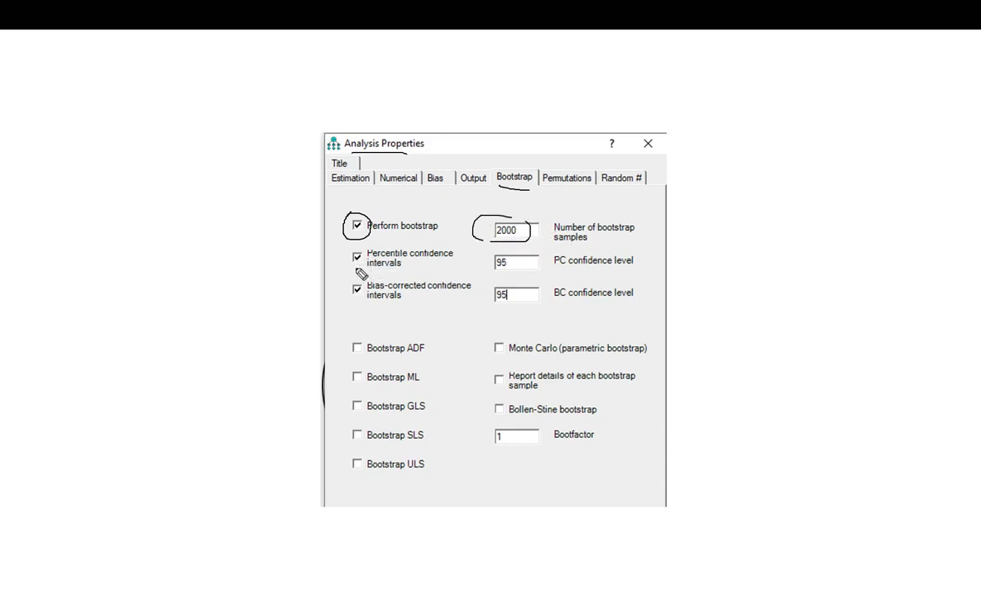
{"action": "left_click_drag", "start_coordinate": [345, 269], "coordinate": [387, 270]}
{"action": "left_click_drag", "start_coordinate": [352, 308], "coordinate": [395, 309]}
{"action": "mouse_move", "coordinate": [283, 256]}
{"action": "left_mouse_down"}
{"action": "mouse_move", "coordinate": [331, 257]}
{"action": "mouse_move", "coordinate": [333, 266]}
{"action": "left_mouse_up"}
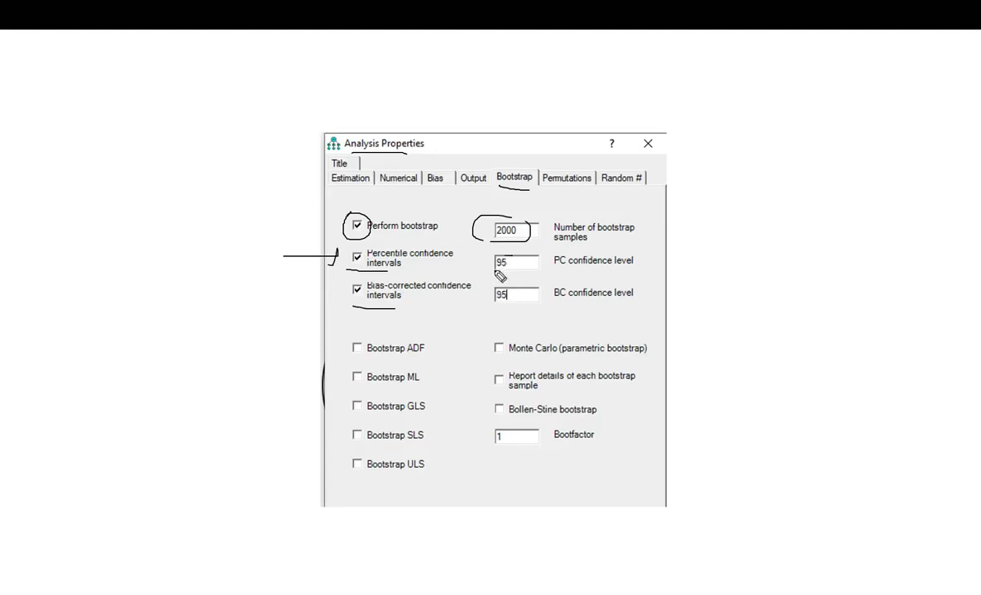
{"action": "mouse_move", "coordinate": [511, 257]}
{"action": "left_mouse_down"}
{"action": "mouse_move", "coordinate": [493, 299]}
{"action": "mouse_move", "coordinate": [506, 288]}
{"action": "left_mouse_up"}
{"action": "key", "text": "Escape"}
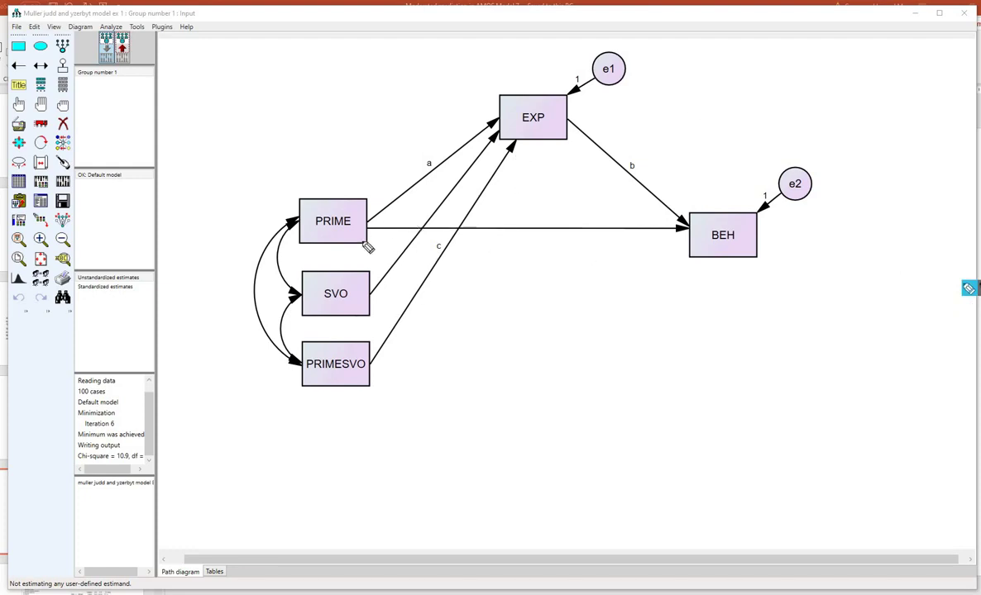
Examine the roles of PRIME, SVO, PRIMESVO, EXP and BEH in the path diagram
{"action": "left_click_drag", "start_coordinate": [314, 233], "coordinate": [350, 233]}
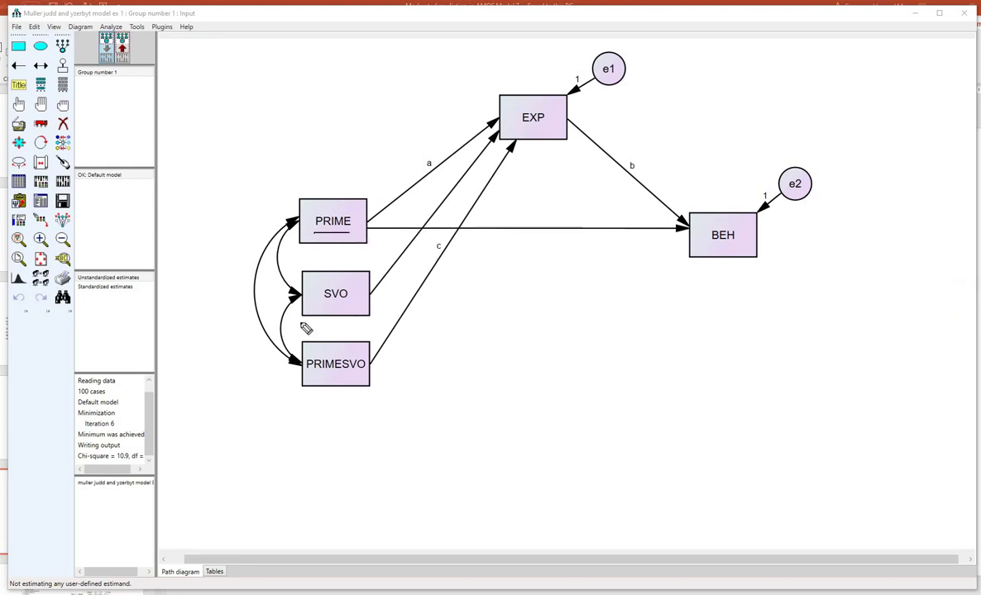
{"action": "left_click_drag", "start_coordinate": [328, 305], "coordinate": [369, 298]}
{"action": "left_click_drag", "start_coordinate": [305, 375], "coordinate": [370, 366]}
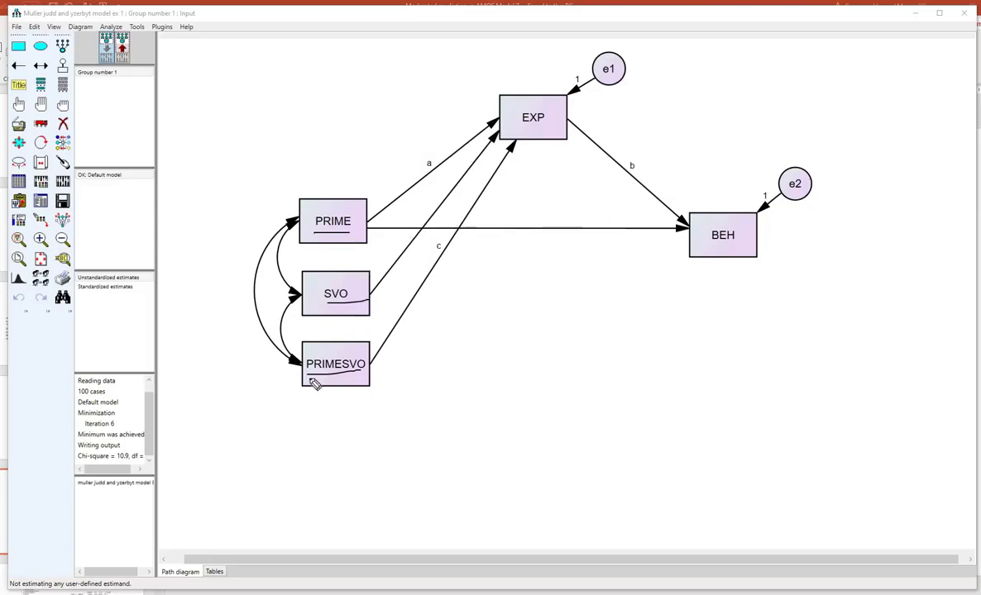
{"action": "mouse_move", "coordinate": [361, 378]}
{"action": "left_mouse_down"}
{"action": "mouse_move", "coordinate": [335, 344]}
{"action": "mouse_move", "coordinate": [313, 376]}
{"action": "left_mouse_up"}
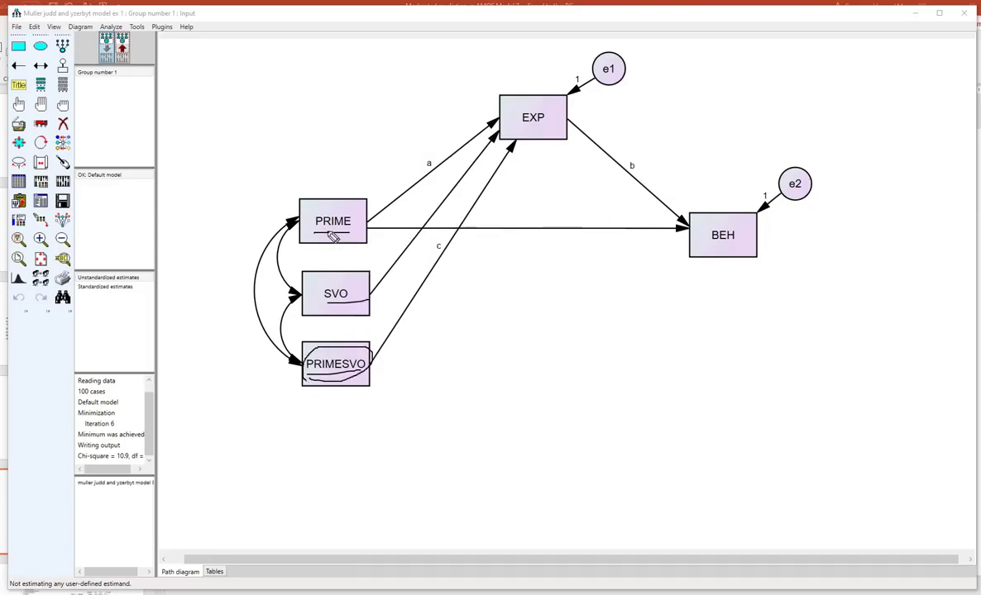
{"action": "left_click_drag", "start_coordinate": [369, 237], "coordinate": [308, 234]}
{"action": "left_click_drag", "start_coordinate": [318, 308], "coordinate": [380, 298]}
{"action": "left_click_drag", "start_coordinate": [524, 130], "coordinate": [547, 129]}
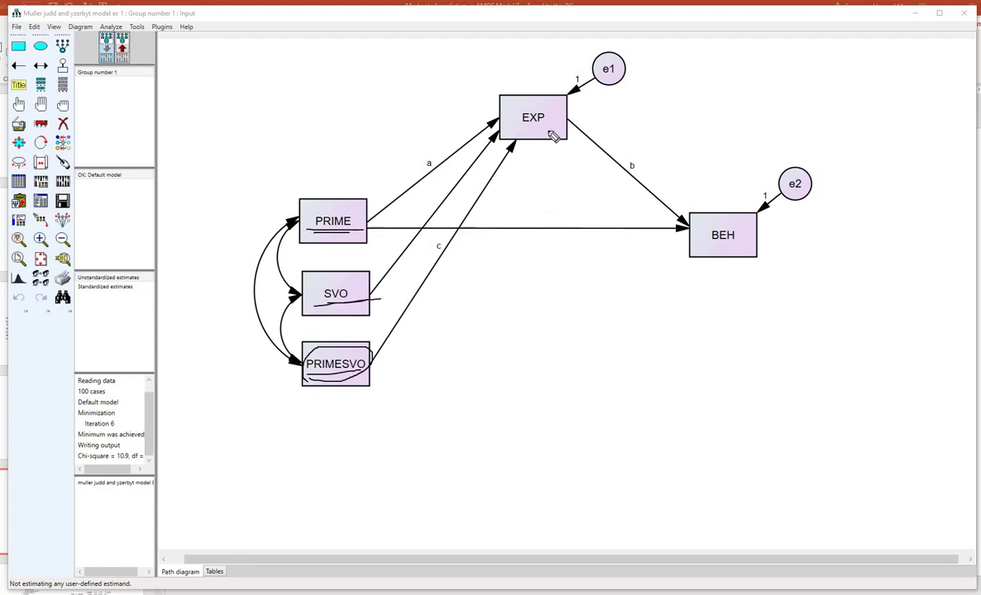
{"action": "left_click_drag", "start_coordinate": [699, 245], "coordinate": [757, 249]}
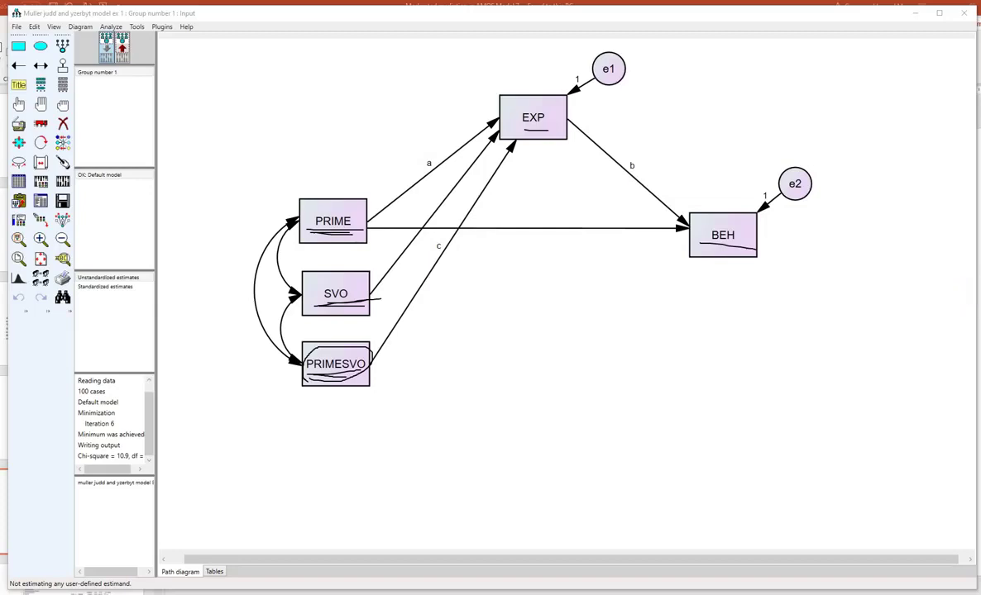
{"action": "key", "text": "Escape"}
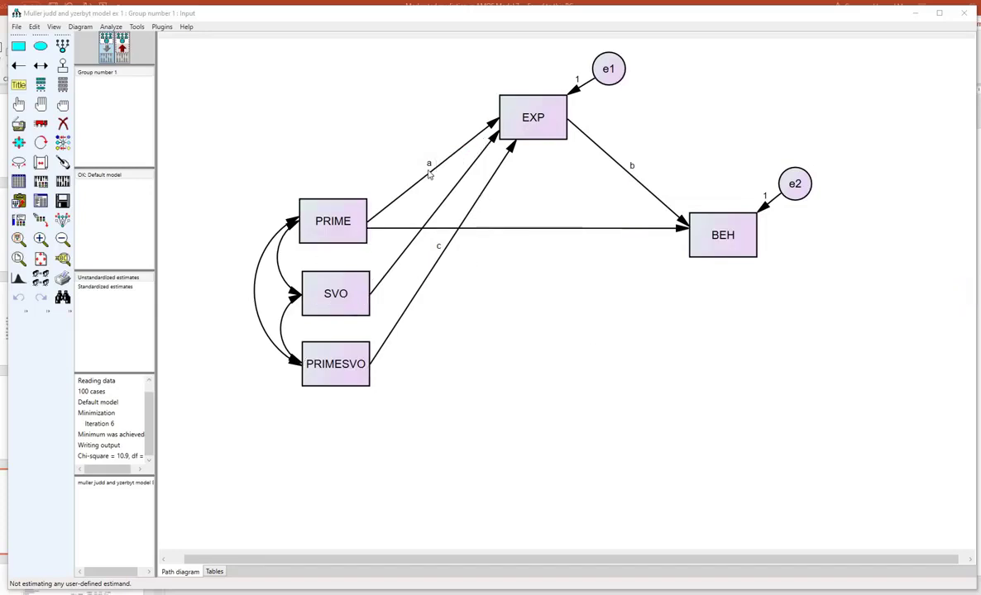
Name the regression weight of the PRIME-to-EXP path a, and inspect the EXP-to-BEH path's parameter name in the object properties
{"action": "right_click", "coordinate": [494, 124]}
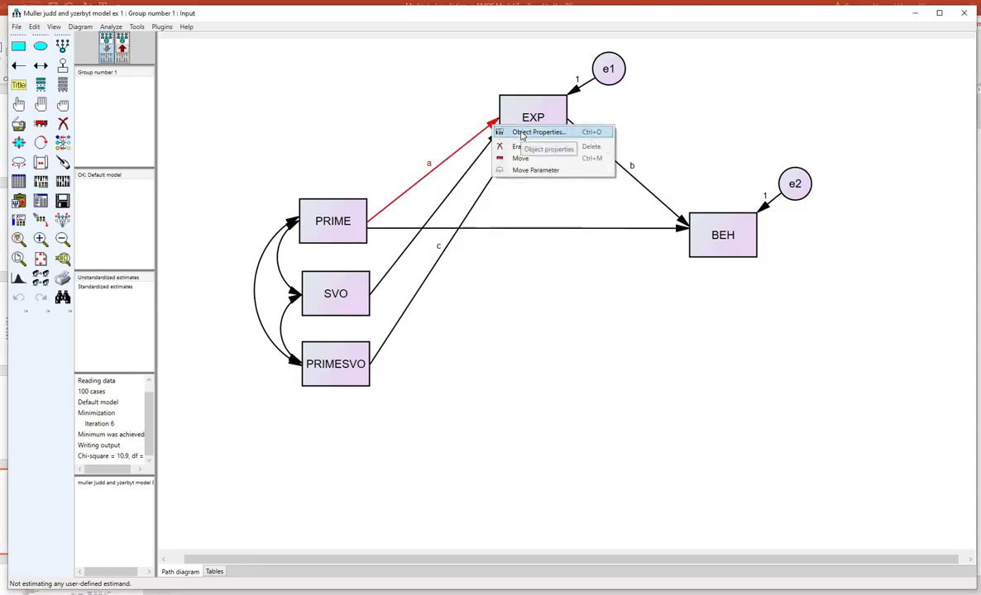
{"action": "left_click", "coordinate": [521, 132]}
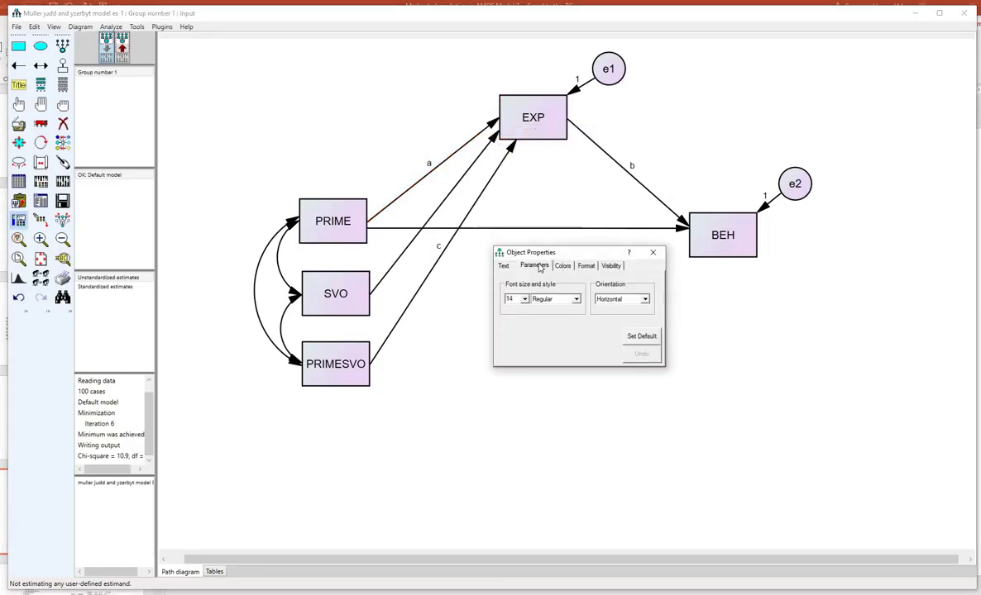
{"action": "left_click", "coordinate": [504, 268]}
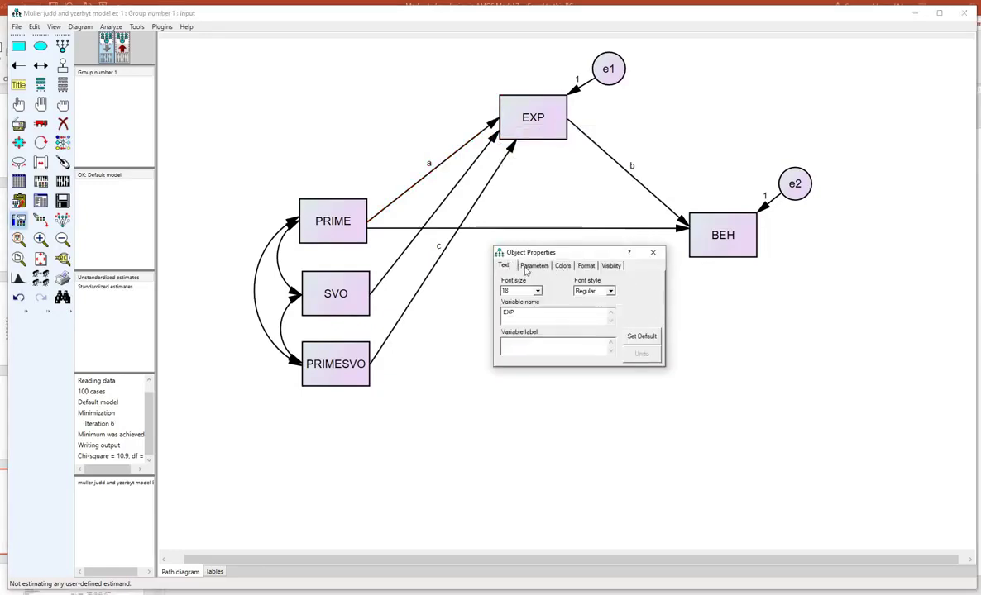
{"action": "left_click", "coordinate": [533, 269]}
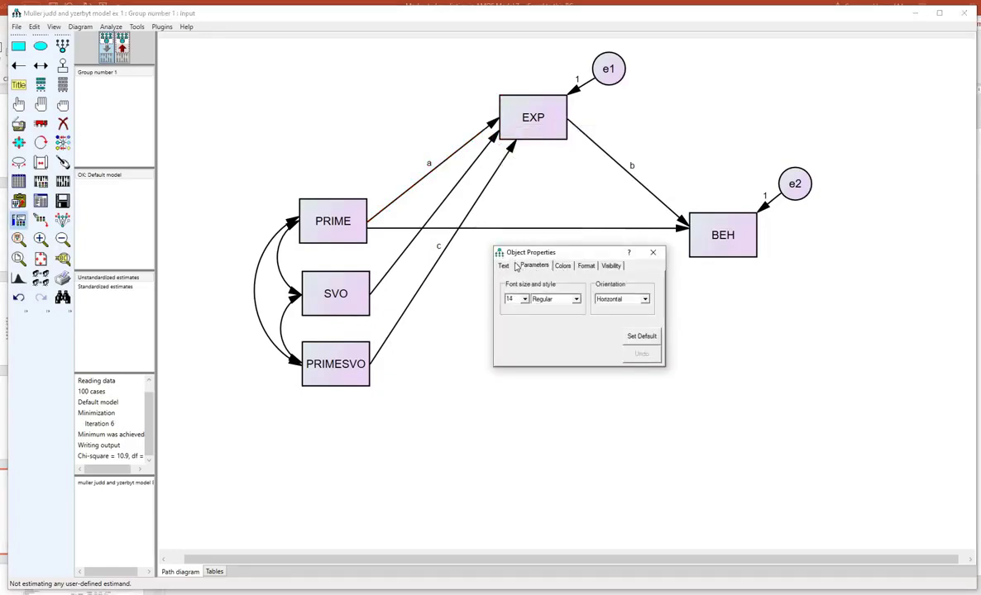
{"action": "left_click", "coordinate": [492, 128]}
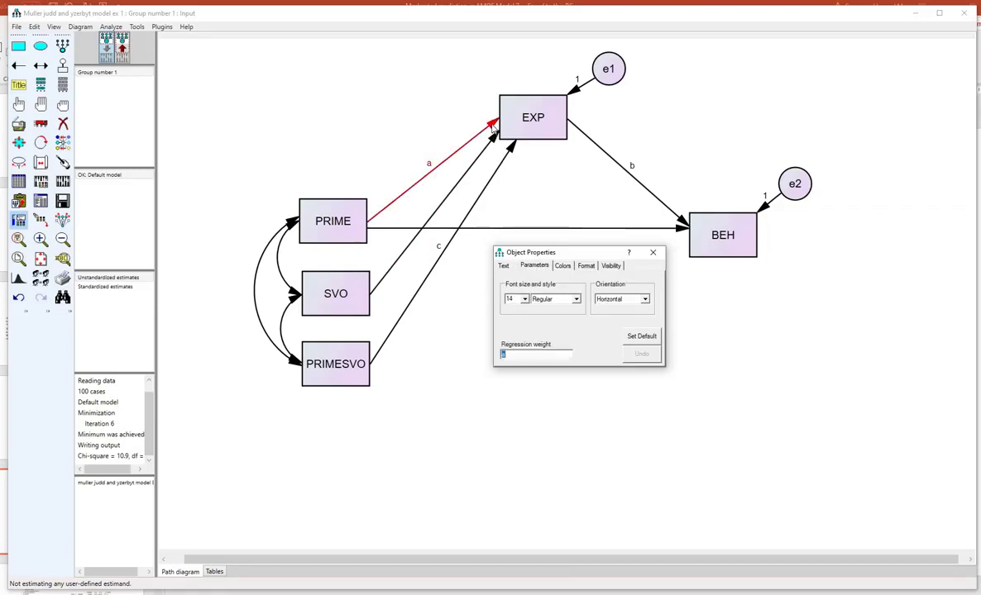
{"action": "left_click_drag", "start_coordinate": [550, 243], "coordinate": [544, 230]}
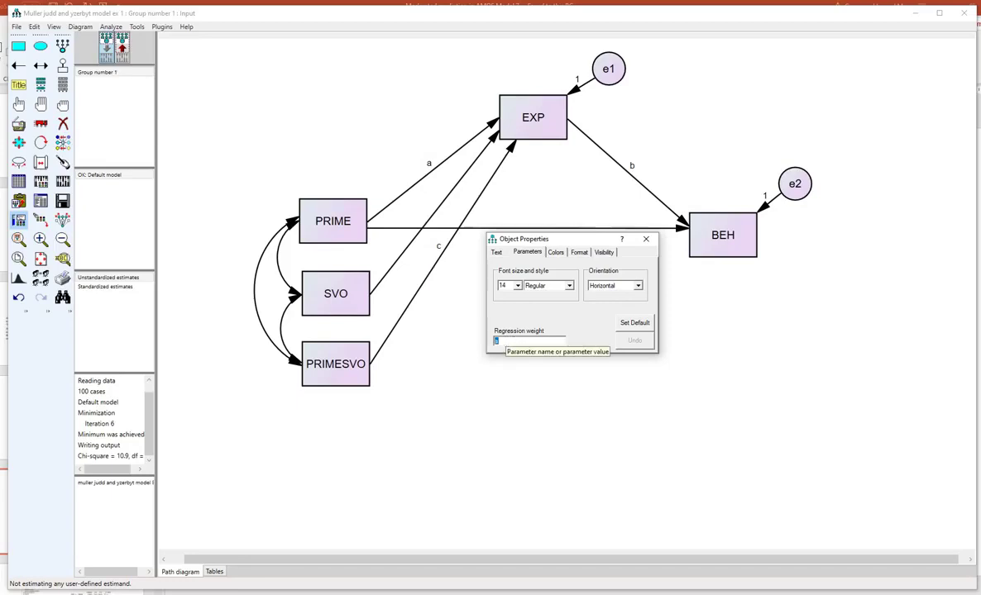
{"action": "type", "text": "z"}
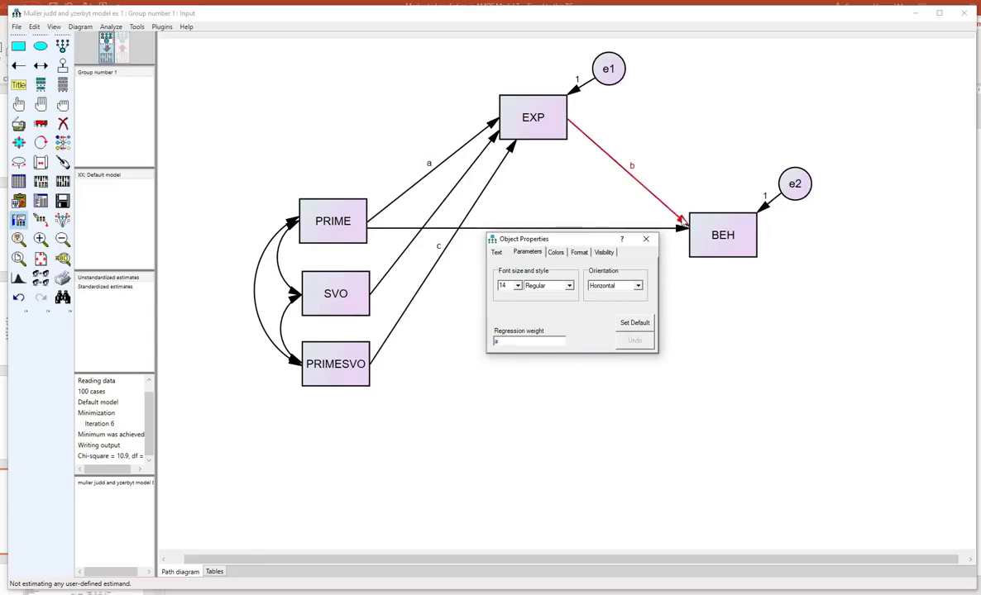
{"action": "left_click", "coordinate": [681, 222]}
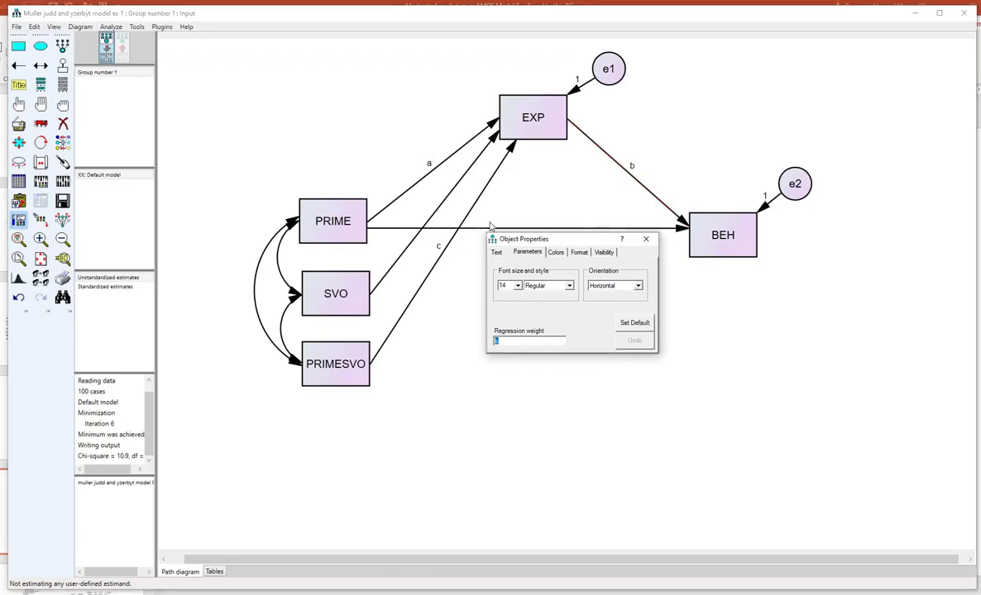
{"action": "left_click", "coordinate": [651, 243]}
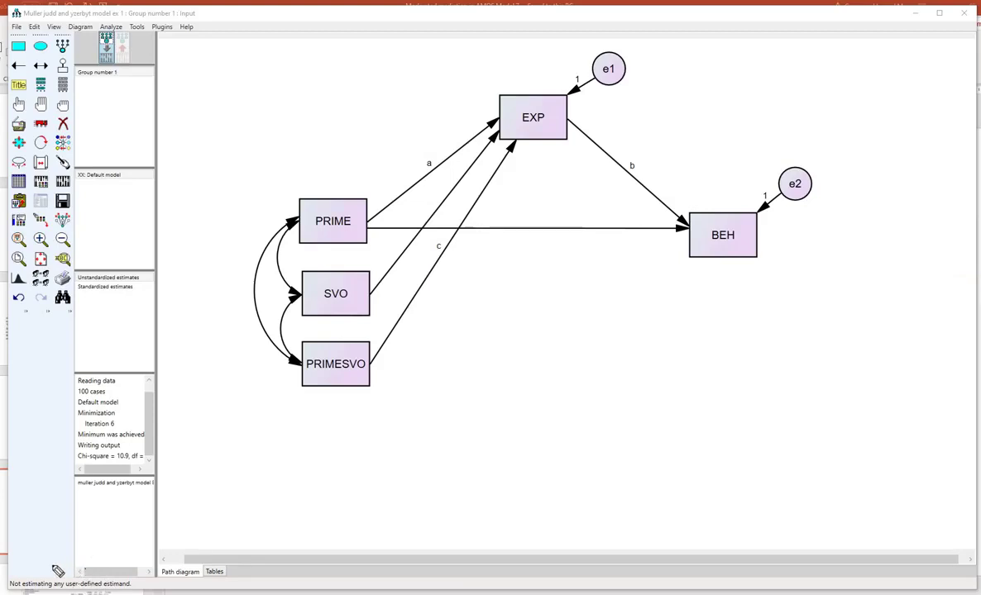
Start defining new estimands and load the saved file "hayes model 7 using AMOS.SimpleEstimand"
{"action": "mouse_move", "coordinate": [53, 577]}
{"action": "left_mouse_down"}
{"action": "mouse_move", "coordinate": [24, 569]}
{"action": "mouse_move", "coordinate": [7, 579]}
{"action": "mouse_move", "coordinate": [147, 577]}
{"action": "mouse_move", "coordinate": [80, 568]}
{"action": "left_mouse_up"}
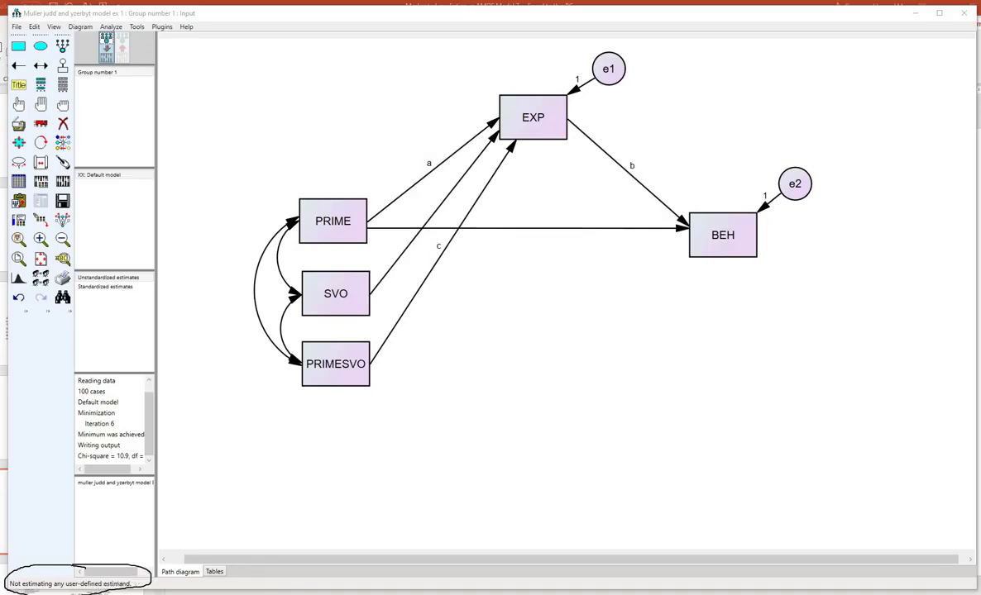
{"action": "mouse_move", "coordinate": [964, 301]}
{"action": "right_click", "coordinate": [89, 585]}
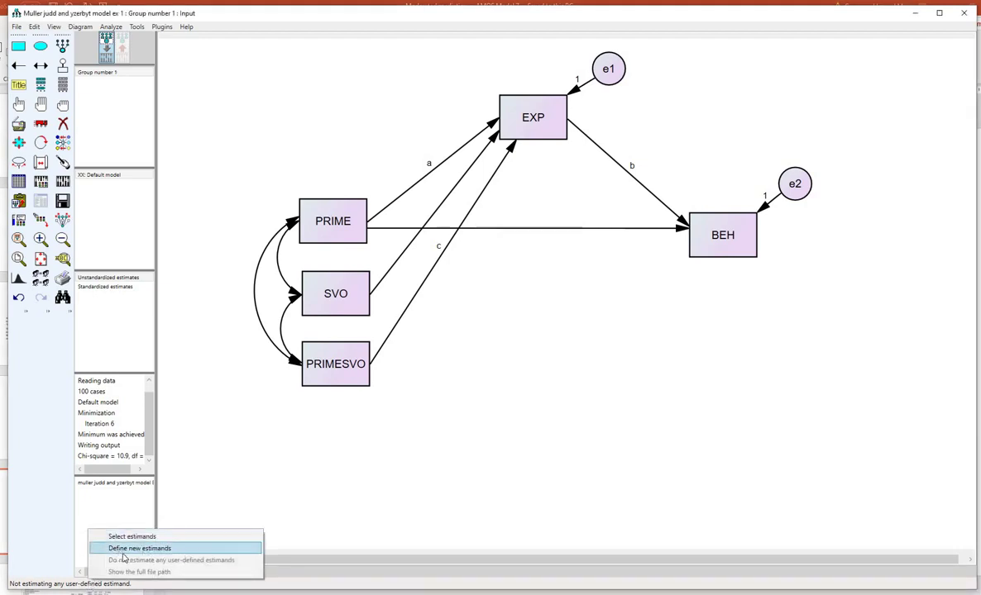
{"action": "left_click", "coordinate": [183, 549]}
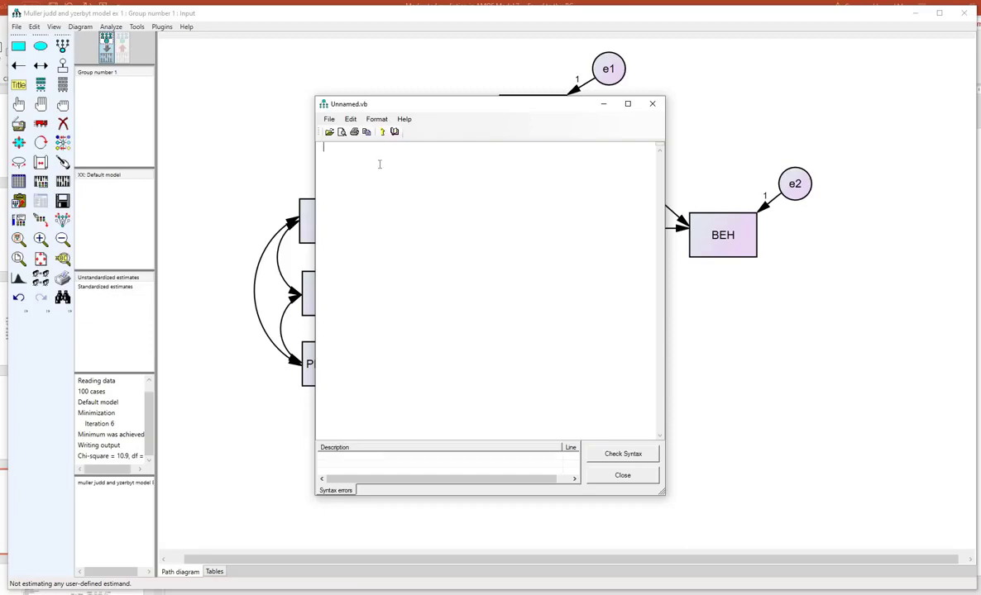
{"action": "left_click", "coordinate": [330, 120]}
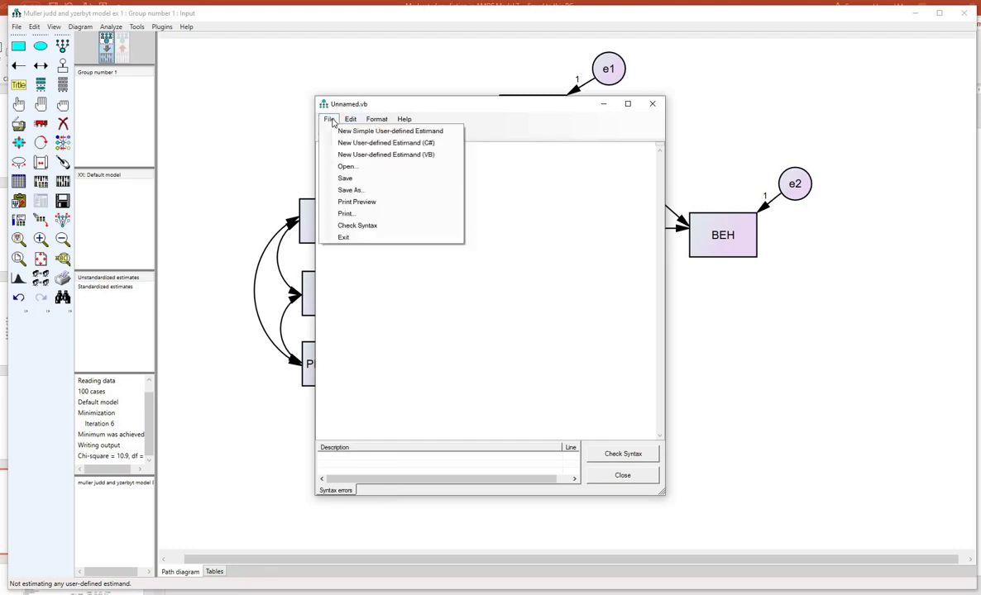
{"action": "left_click", "coordinate": [346, 168]}
{"action": "left_click", "coordinate": [460, 187]}
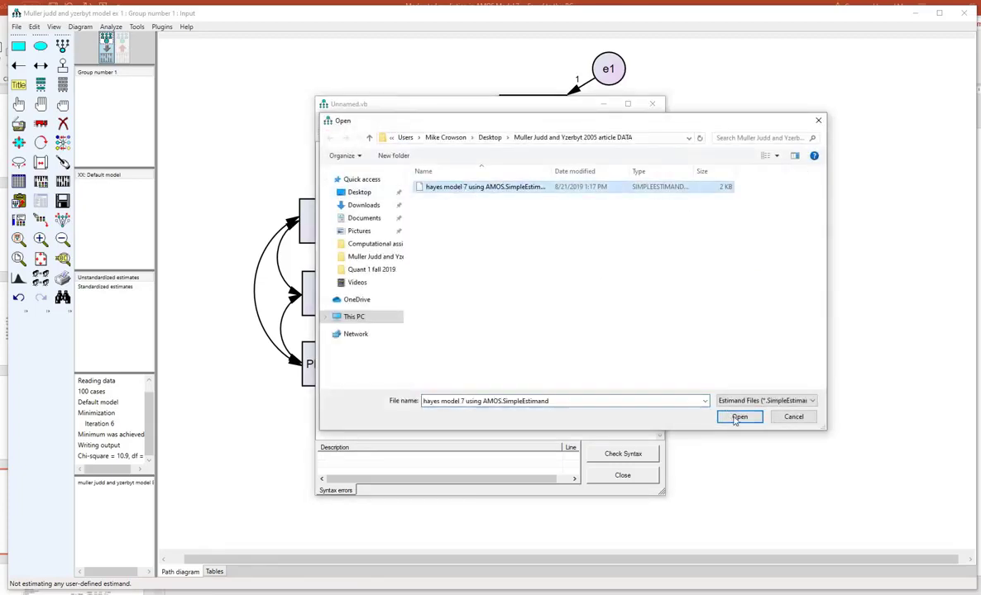
{"action": "left_click", "coordinate": [733, 417]}
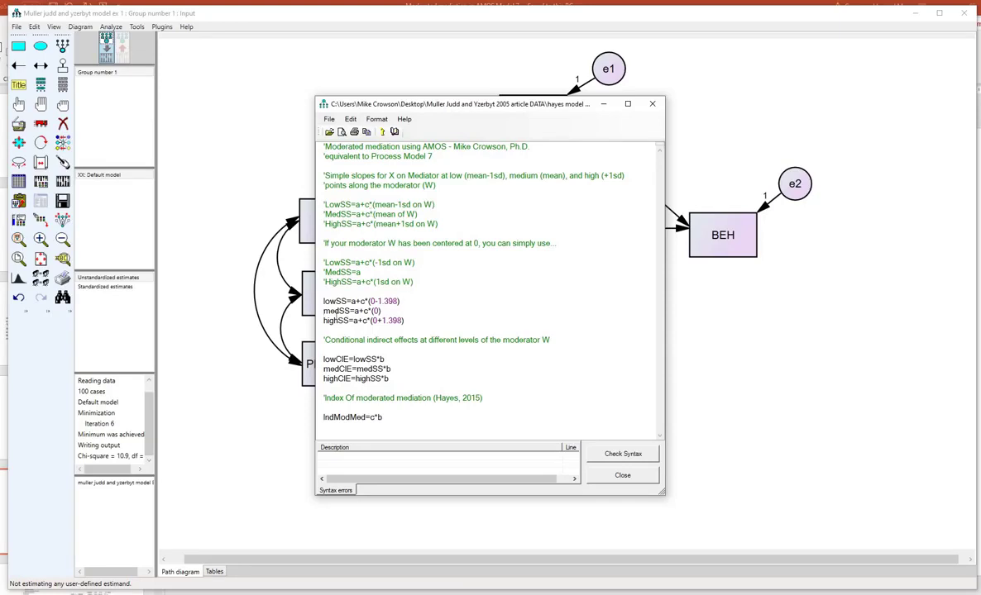
Check the syntax of the loaded simple slope, conditional indirect effect and moderated mediation index definitions, and close the editor
{"action": "left_click", "coordinate": [324, 311]}
{"action": "left_click_drag", "start_coordinate": [323, 311], "coordinate": [351, 311]}
{"action": "left_click", "coordinate": [427, 316]}
{"action": "left_click_drag", "start_coordinate": [388, 379], "coordinate": [320, 356]}
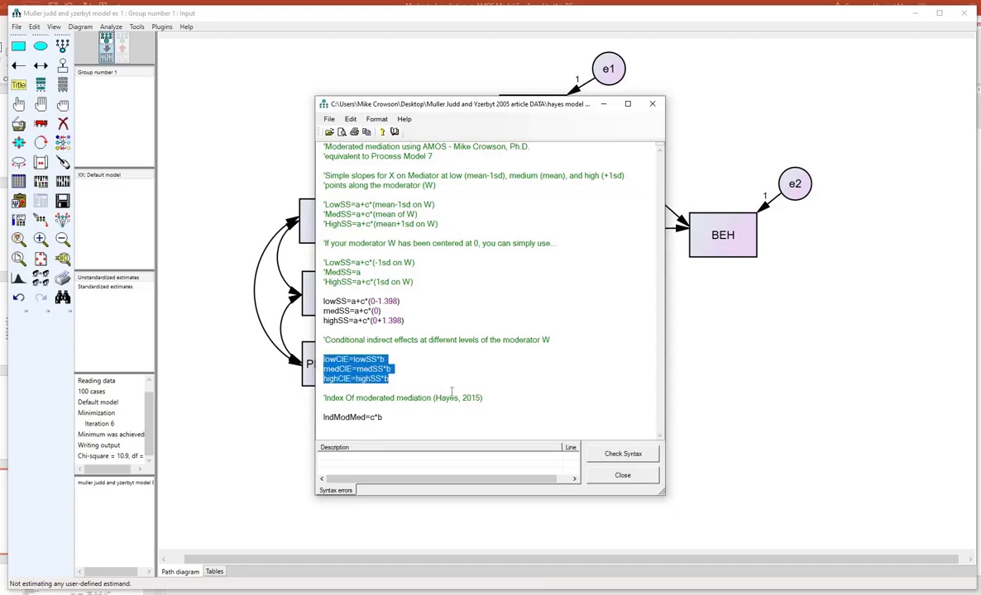
{"action": "key", "text": "Up"}
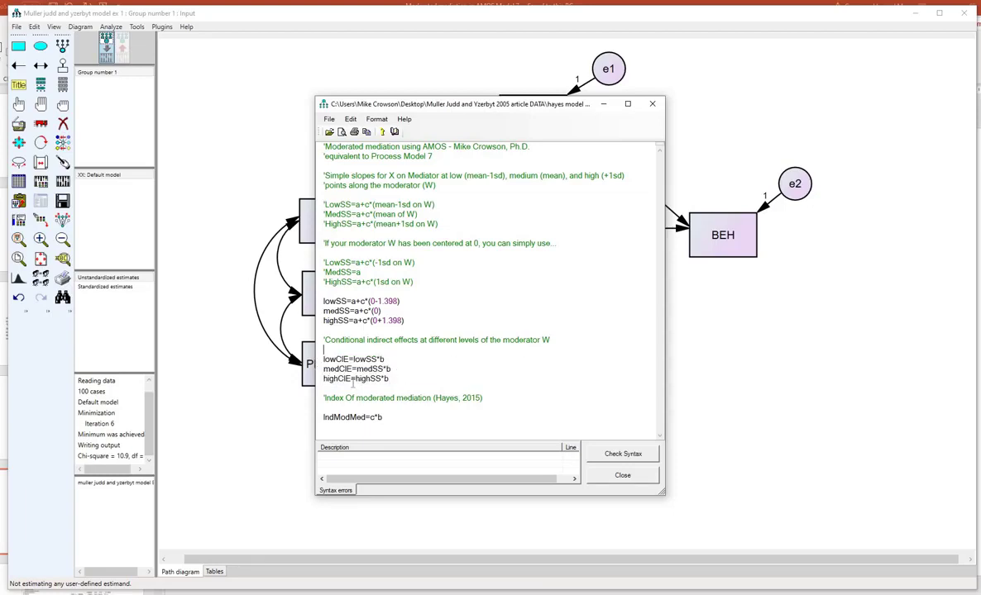
{"action": "left_click", "coordinate": [624, 455]}
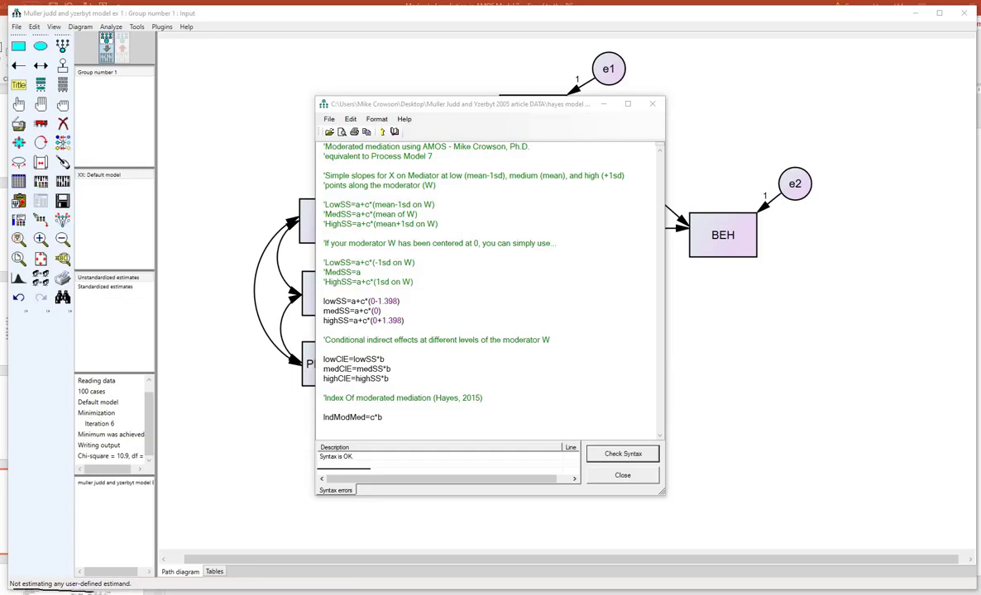
{"action": "left_click", "coordinate": [623, 476]}
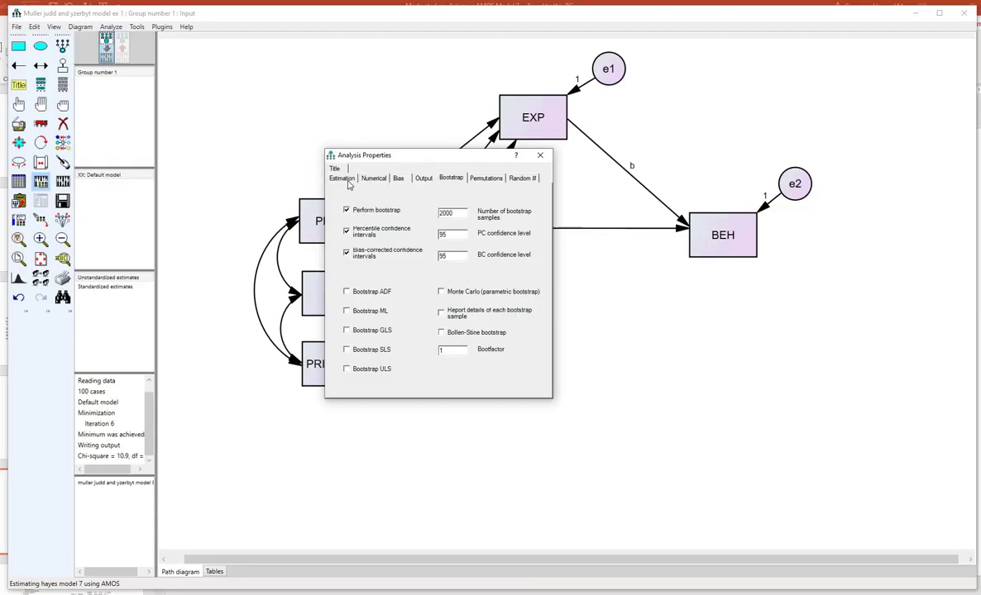
Review the estimation settings in the analysis properties, focusing on the discrepancy method and the means and intercepts option
{"action": "left_click", "coordinate": [343, 179]}
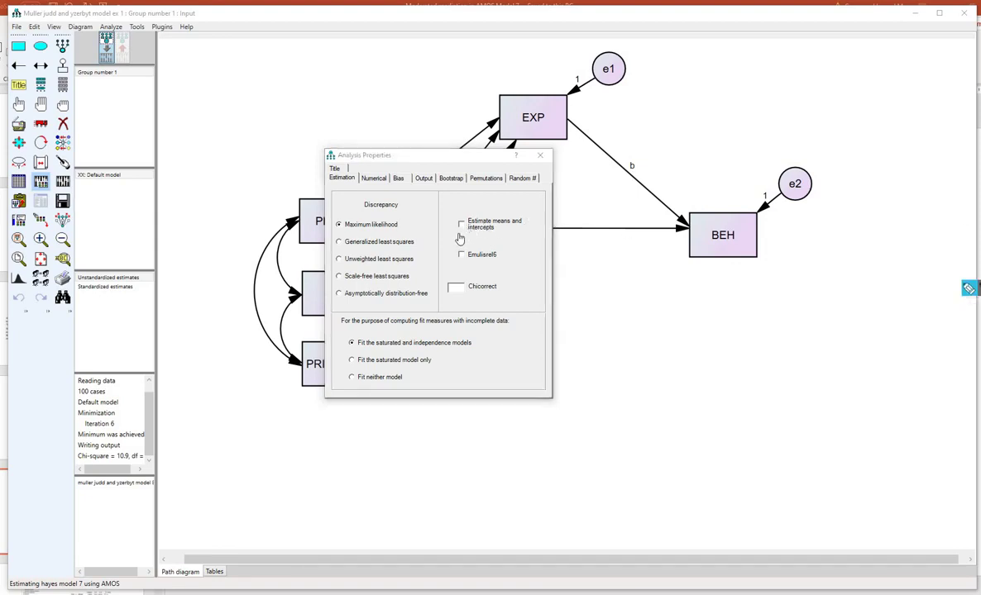
{"action": "left_click_drag", "start_coordinate": [455, 236], "coordinate": [530, 235]}
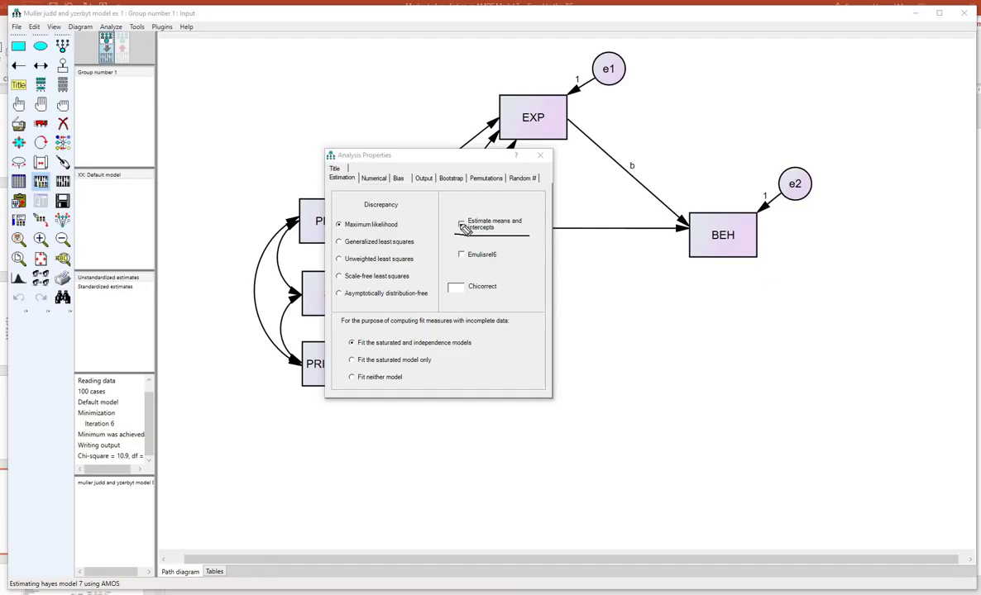
{"action": "left_click_drag", "start_coordinate": [459, 220], "coordinate": [464, 233]}
{"action": "key", "text": "Escape"}
Check the bootstrap settings for the number of samples and the percentile and bias-corrected confidence intervals, and close the analysis properties
{"action": "left_click", "coordinate": [452, 178]}
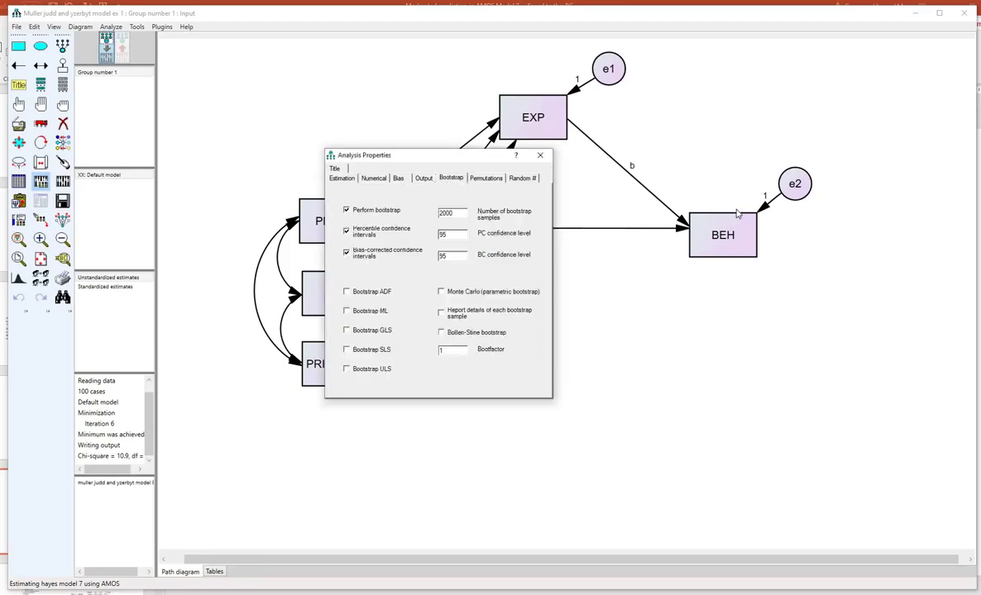
{"action": "left_click", "coordinate": [346, 225]}
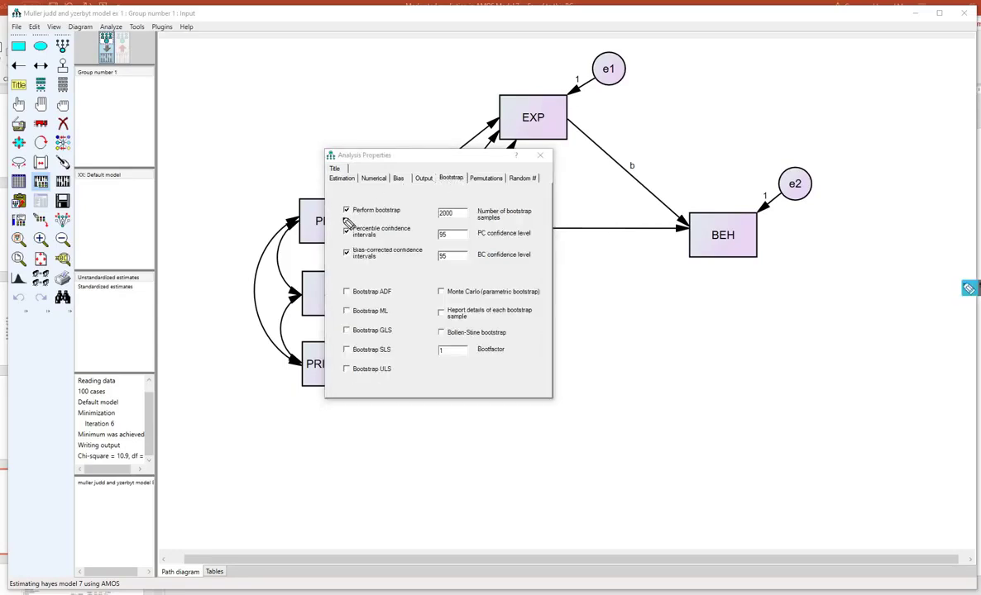
{"action": "left_click_drag", "start_coordinate": [343, 217], "coordinate": [390, 216]}
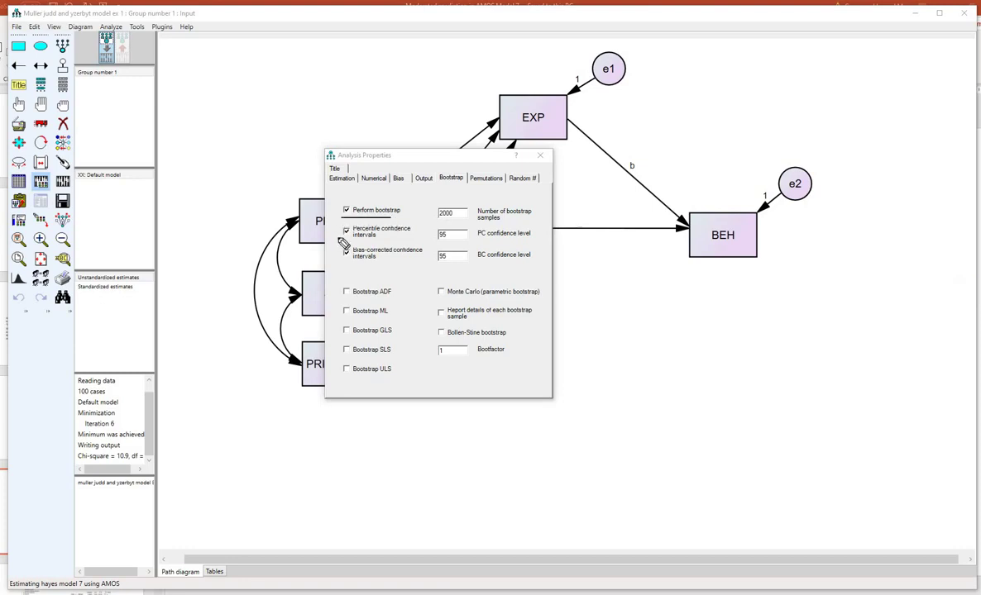
{"action": "mouse_move", "coordinate": [340, 240]}
{"action": "left_mouse_down"}
{"action": "mouse_move", "coordinate": [392, 238]}
{"action": "mouse_move", "coordinate": [337, 260]}
{"action": "left_mouse_up"}
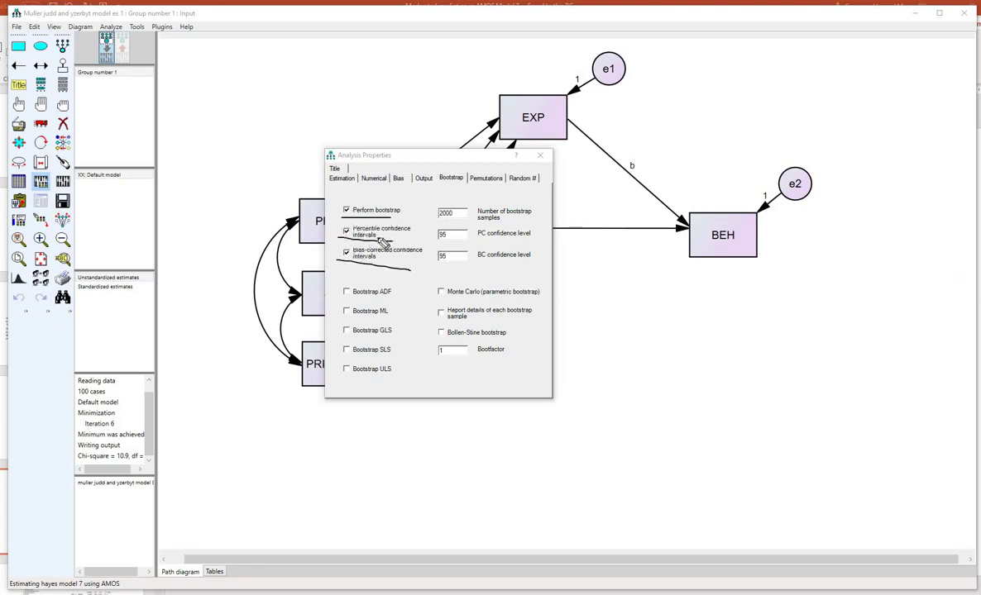
{"action": "left_click_drag", "start_coordinate": [436, 219], "coordinate": [475, 219]}
{"action": "mouse_move", "coordinate": [428, 242]}
{"action": "left_mouse_down"}
{"action": "mouse_move", "coordinate": [453, 240]}
{"action": "mouse_move", "coordinate": [453, 265]}
{"action": "left_mouse_up"}
{"action": "key", "text": "Escape"}
{"action": "left_click", "coordinate": [540, 155]}
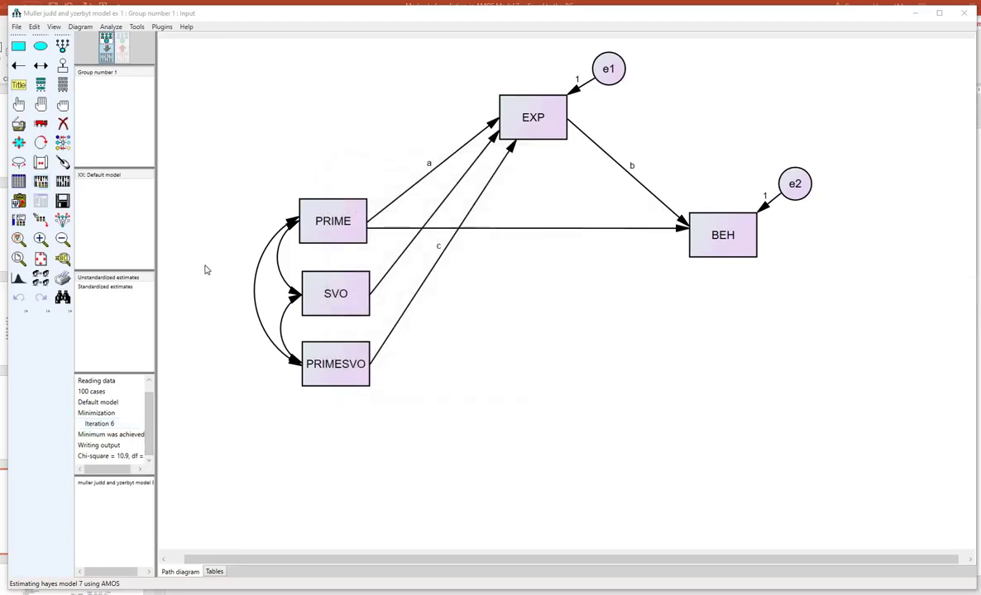
Calculate the estimates and view the standardized and unstandardized results on the path diagram, leaving the unstandardized ones displayed
{"action": "left_click", "coordinate": [62, 182]}
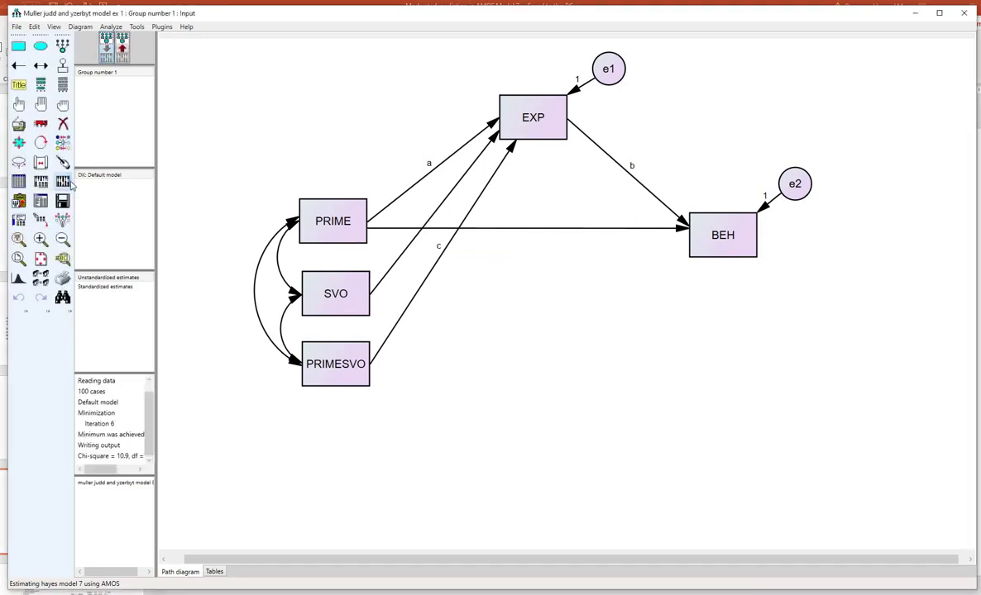
{"action": "left_click", "coordinate": [122, 49]}
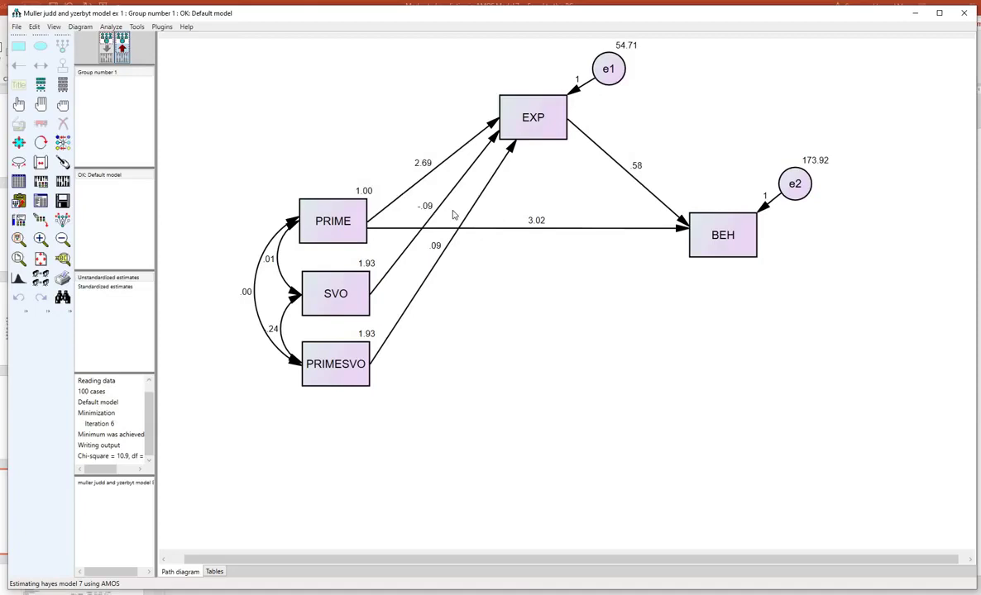
{"action": "left_click", "coordinate": [105, 287]}
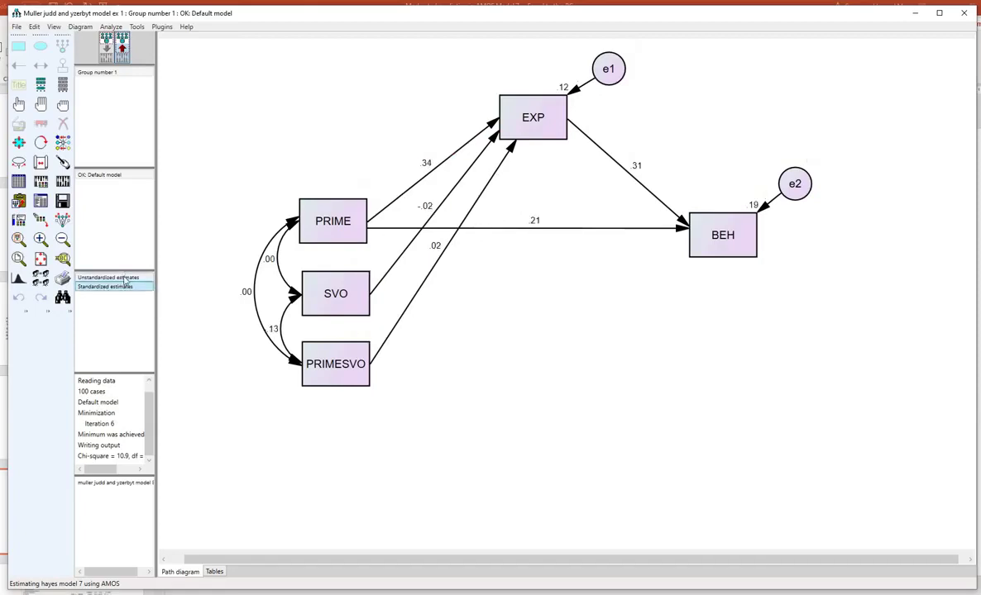
{"action": "left_click", "coordinate": [121, 277]}
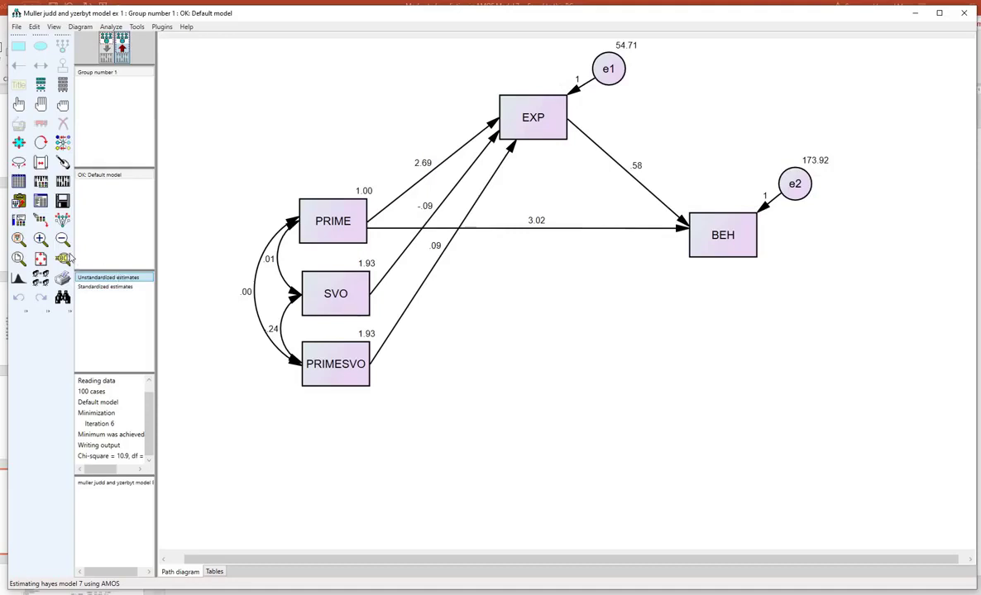
Open the text output's estimates and examine the regression weights, p-values and labels of the paths to EXP and BEH
{"action": "left_click", "coordinate": [40, 201]}
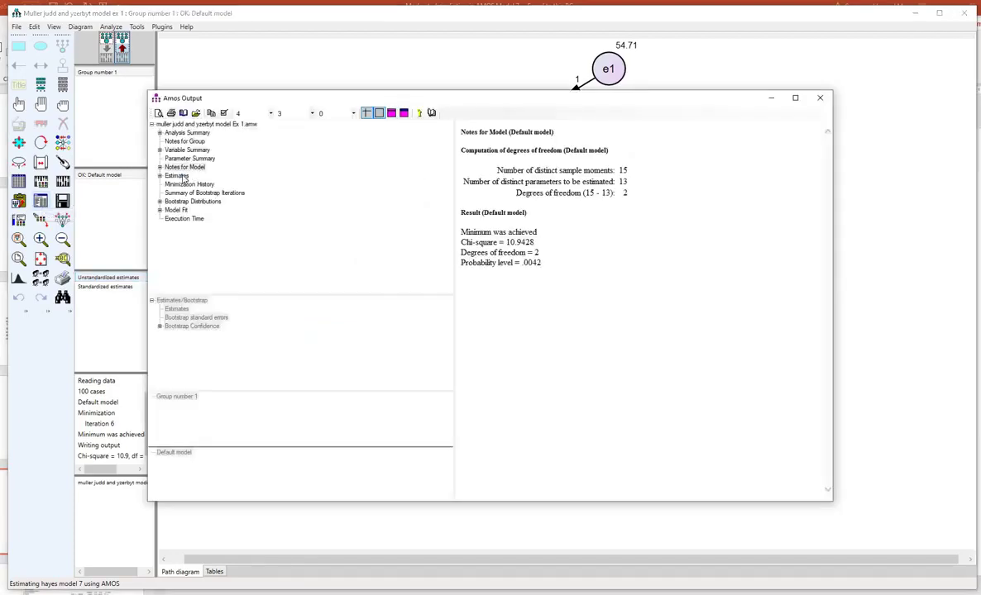
{"action": "left_click", "coordinate": [177, 177]}
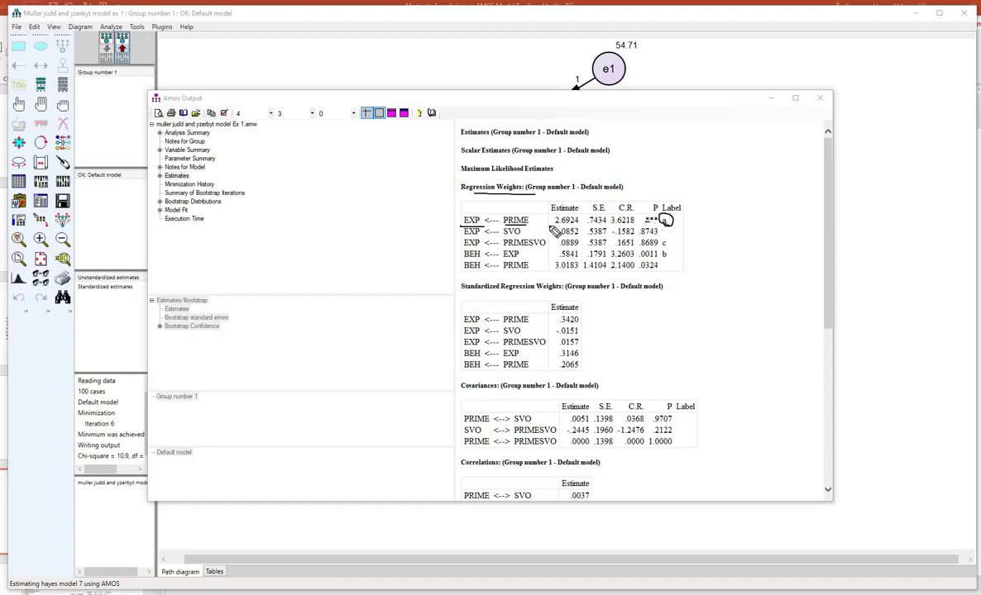
{"action": "left_click_drag", "start_coordinate": [521, 237], "coordinate": [480, 237]}
{"action": "left_click_drag", "start_coordinate": [641, 237], "coordinate": [659, 237]}
{"action": "left_click_drag", "start_coordinate": [503, 248], "coordinate": [546, 248]}
{"action": "left_click_drag", "start_coordinate": [464, 248], "coordinate": [481, 248]}
{"action": "mouse_move", "coordinate": [640, 249]}
{"action": "left_mouse_down"}
{"action": "mouse_move", "coordinate": [674, 237]}
{"action": "mouse_move", "coordinate": [666, 241]}
{"action": "left_mouse_up"}
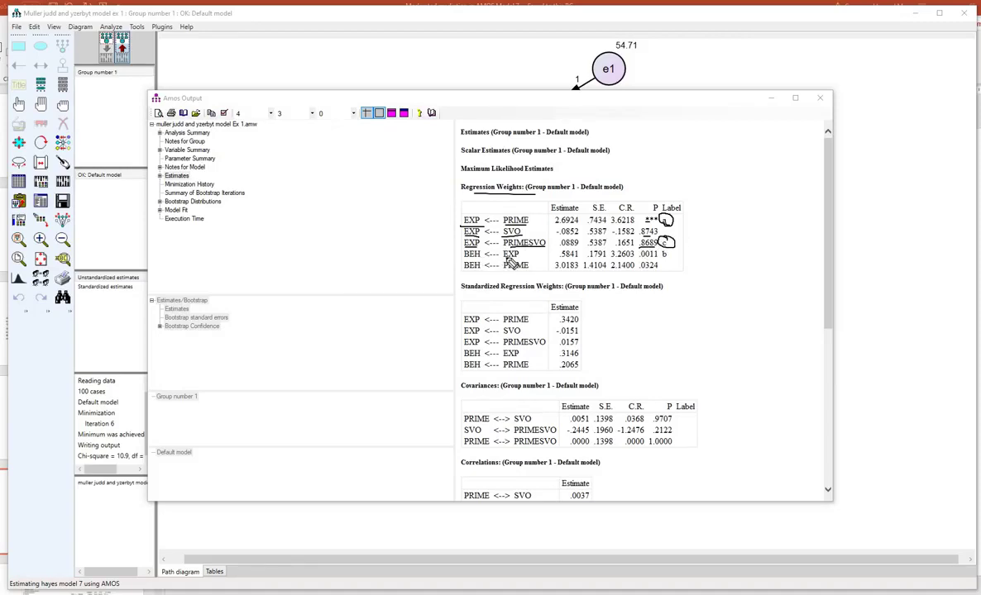
{"action": "mouse_move", "coordinate": [503, 259]}
{"action": "left_mouse_down"}
{"action": "mouse_move", "coordinate": [519, 259]}
{"action": "mouse_move", "coordinate": [482, 258]}
{"action": "left_mouse_up"}
{"action": "left_click_drag", "start_coordinate": [640, 259], "coordinate": [660, 260]}
{"action": "key", "text": "Escape"}
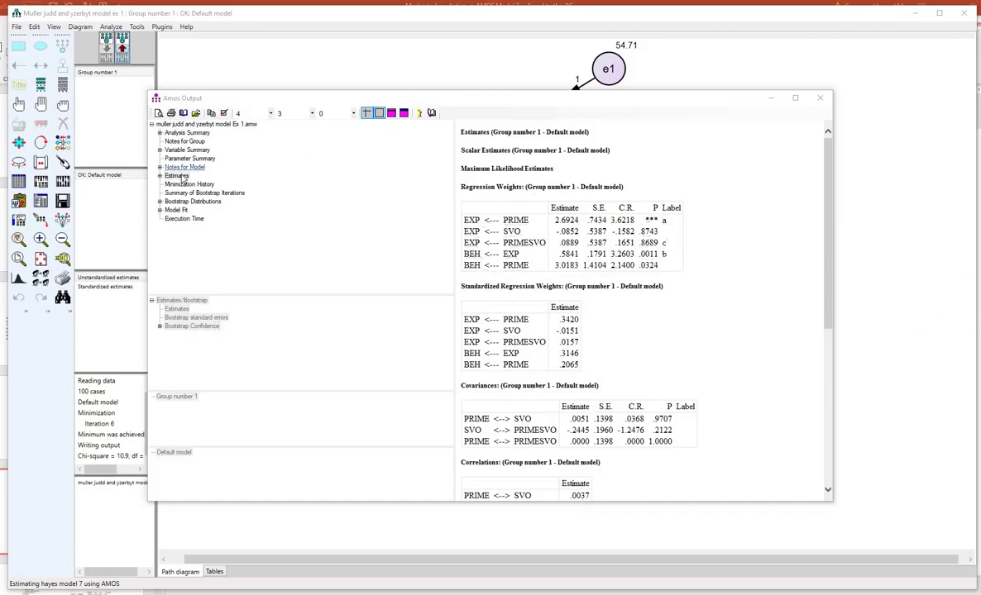
Display the user-defined estimands and examine the simple slopes, conditional indirect effects and index of moderated mediation
{"action": "left_click", "coordinate": [177, 176]}
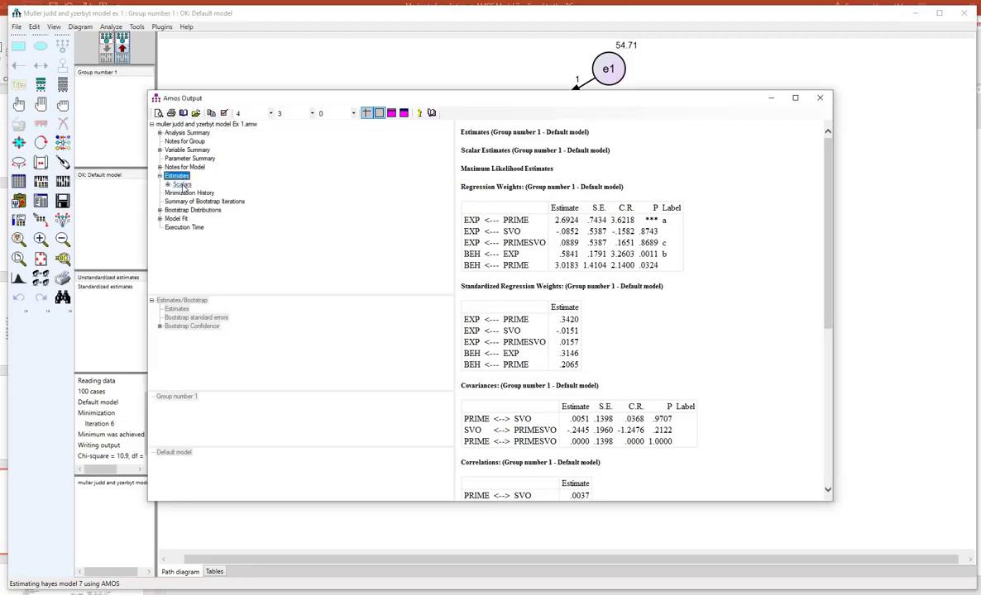
{"action": "left_click", "coordinate": [184, 185]}
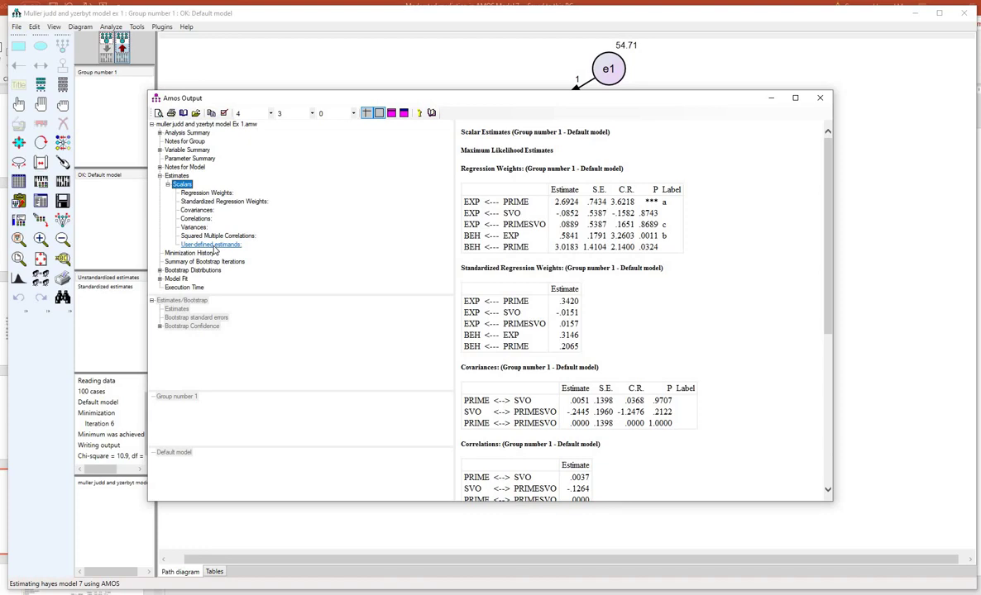
{"action": "left_click", "coordinate": [212, 245]}
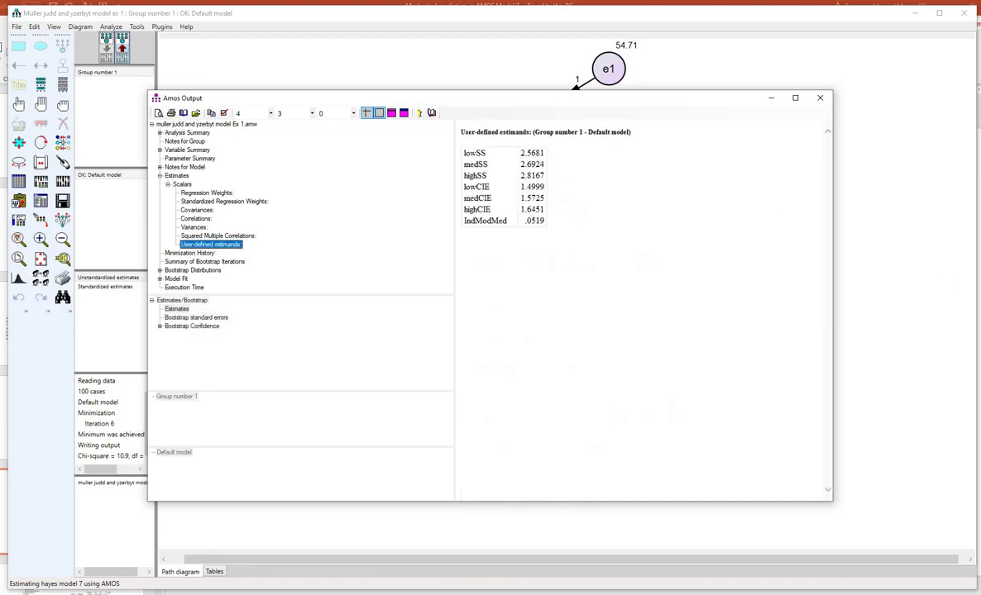
{"action": "key", "text": "ctrl+shift+1"}
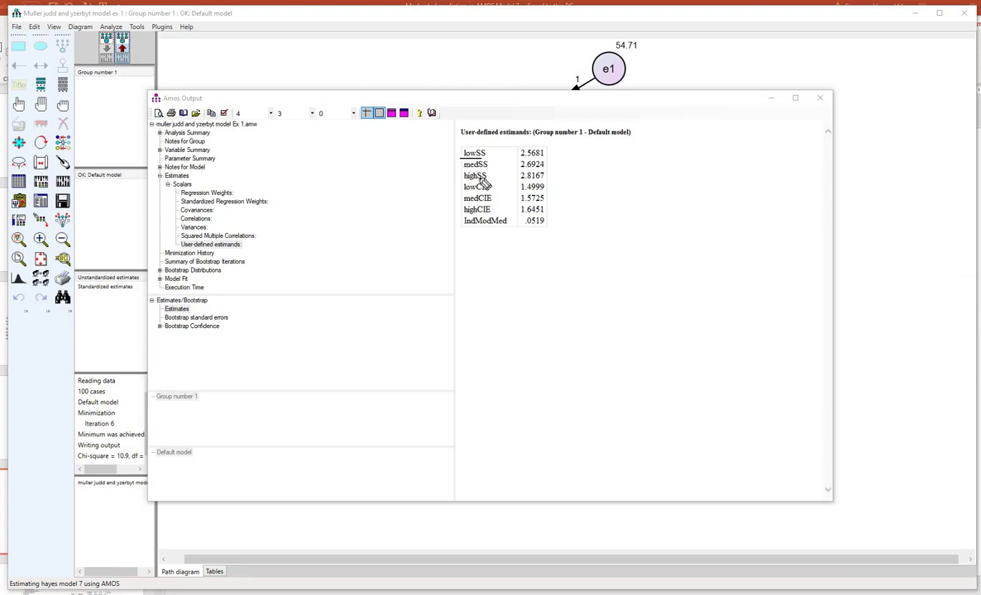
{"action": "mouse_move", "coordinate": [463, 158]}
{"action": "left_mouse_down"}
{"action": "mouse_move", "coordinate": [487, 158]}
{"action": "mouse_move", "coordinate": [489, 180]}
{"action": "left_mouse_up"}
{"action": "mouse_move", "coordinate": [522, 157]}
{"action": "left_mouse_down"}
{"action": "mouse_move", "coordinate": [544, 157]}
{"action": "mouse_move", "coordinate": [544, 181]}
{"action": "left_mouse_up"}
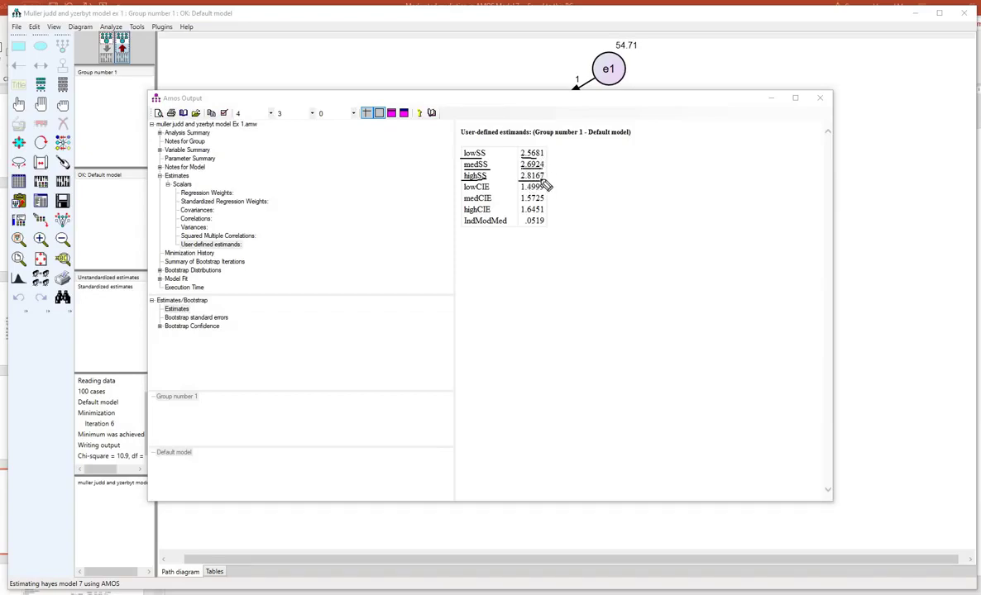
{"action": "left_click_drag", "start_coordinate": [463, 191], "coordinate": [494, 192]}
{"action": "mouse_move", "coordinate": [463, 214]}
{"action": "left_mouse_down"}
{"action": "mouse_move", "coordinate": [494, 215]}
{"action": "mouse_move", "coordinate": [544, 193]}
{"action": "left_mouse_up"}
{"action": "left_click_drag", "start_coordinate": [464, 232], "coordinate": [551, 230]}
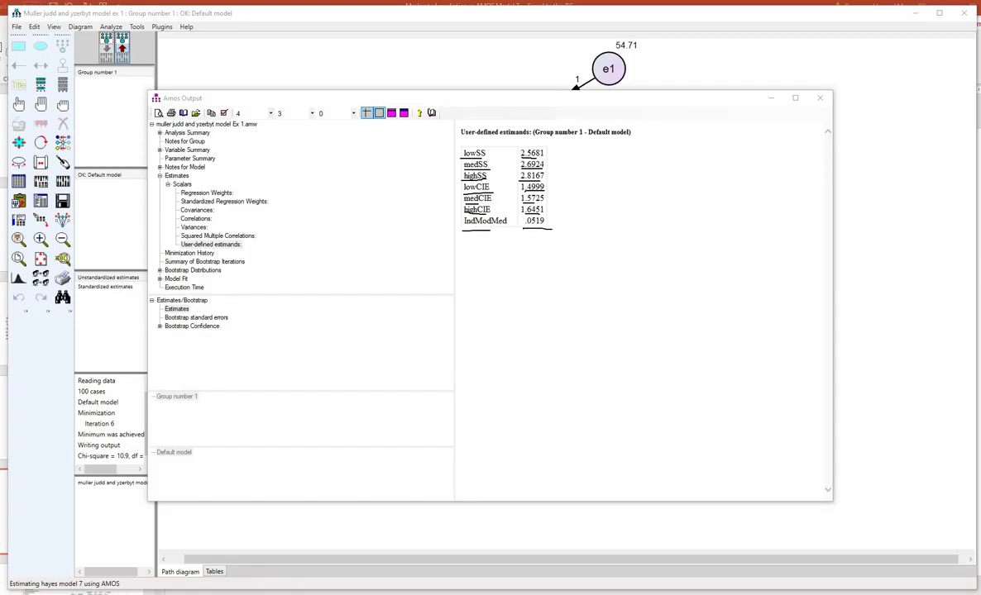
{"action": "left_click", "coordinate": [919, 320]}
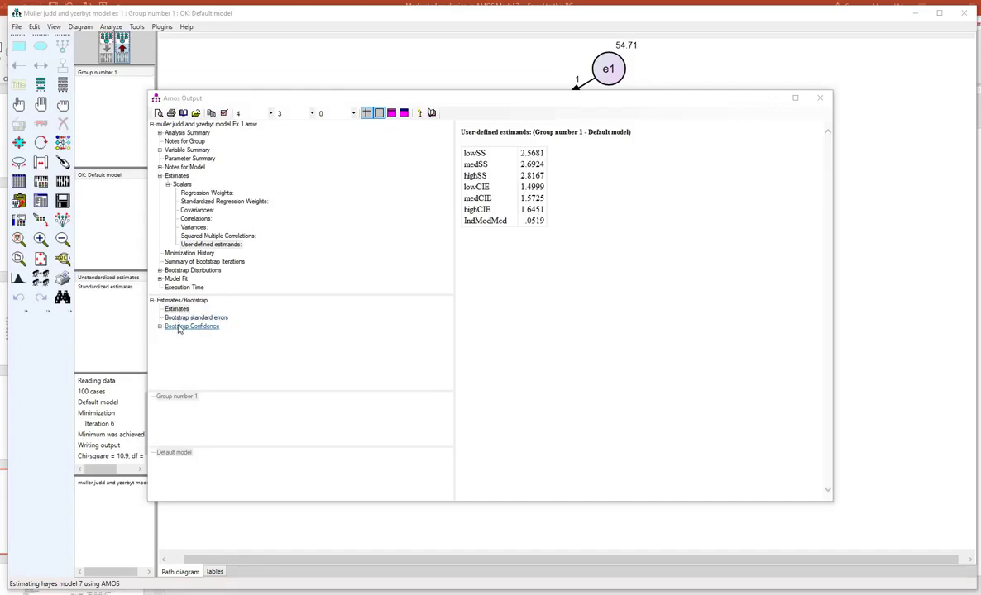
Compare the bias-corrected and percentile bootstrap confidence intervals of the user-defined estimands, ending on the percentile method
{"action": "left_click", "coordinate": [178, 327]}
{"action": "left_click", "coordinate": [193, 343]}
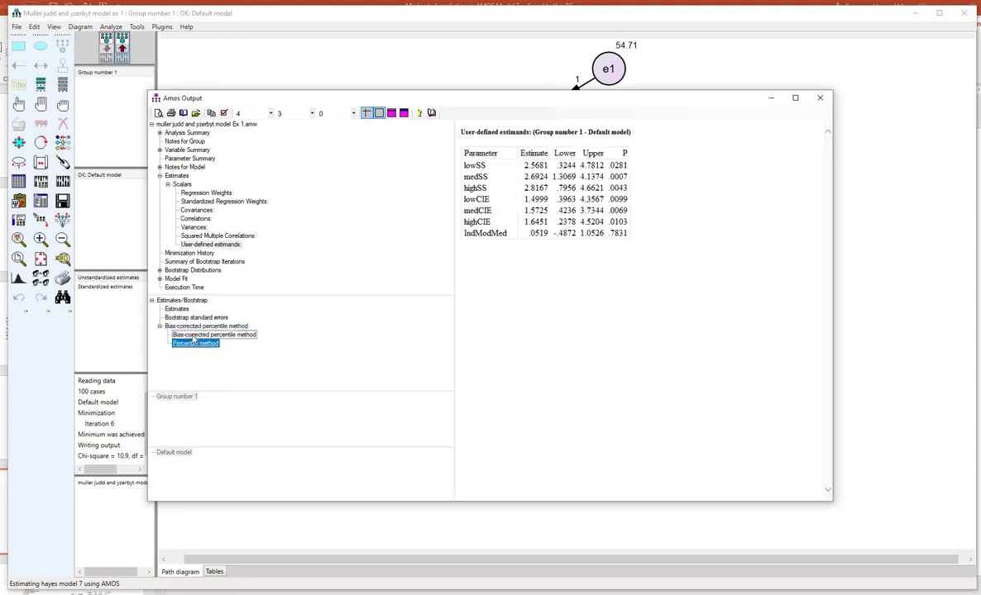
{"action": "key", "text": "Up"}
{"action": "left_click", "coordinate": [194, 343]}
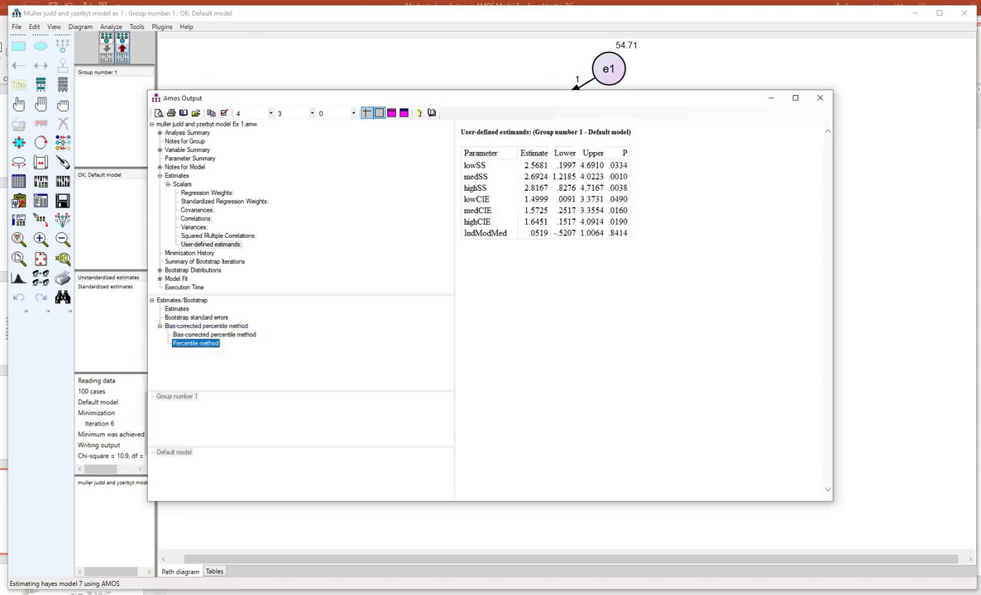
Check whether the percentile confidence intervals of the low, medium and high simple slopes and conditional indirect effects include zero
{"action": "left_click", "coordinate": [195, 344]}
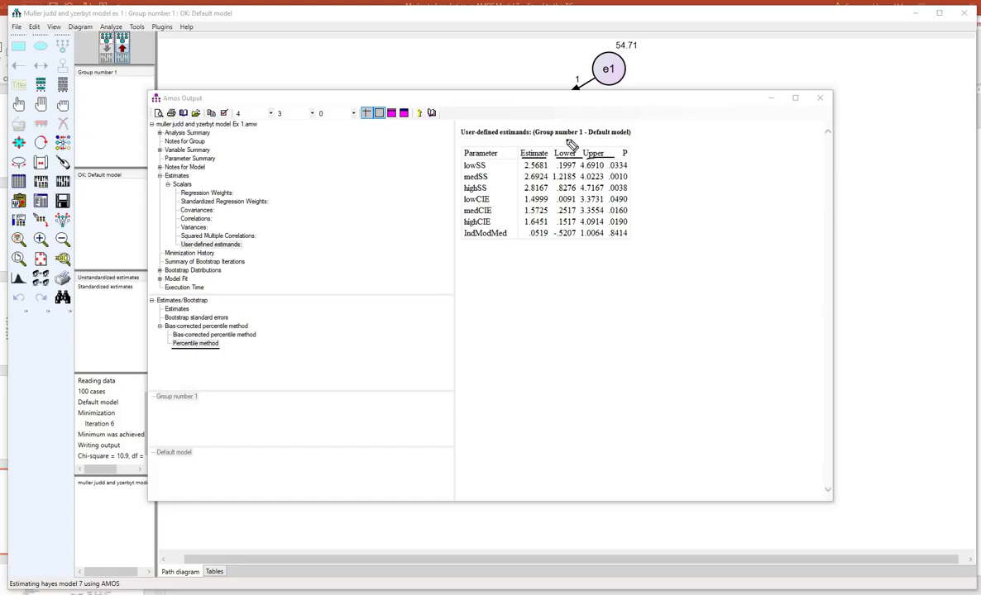
{"action": "left_click_drag", "start_coordinate": [583, 159], "coordinate": [613, 159]}
{"action": "key", "text": "e"}
{"action": "left_click_drag", "start_coordinate": [696, 205], "coordinate": [713, 205]}
{"action": "mouse_move", "coordinate": [463, 171]}
{"action": "left_mouse_down"}
{"action": "mouse_move", "coordinate": [486, 171]}
{"action": "mouse_move", "coordinate": [486, 192]}
{"action": "left_mouse_up"}
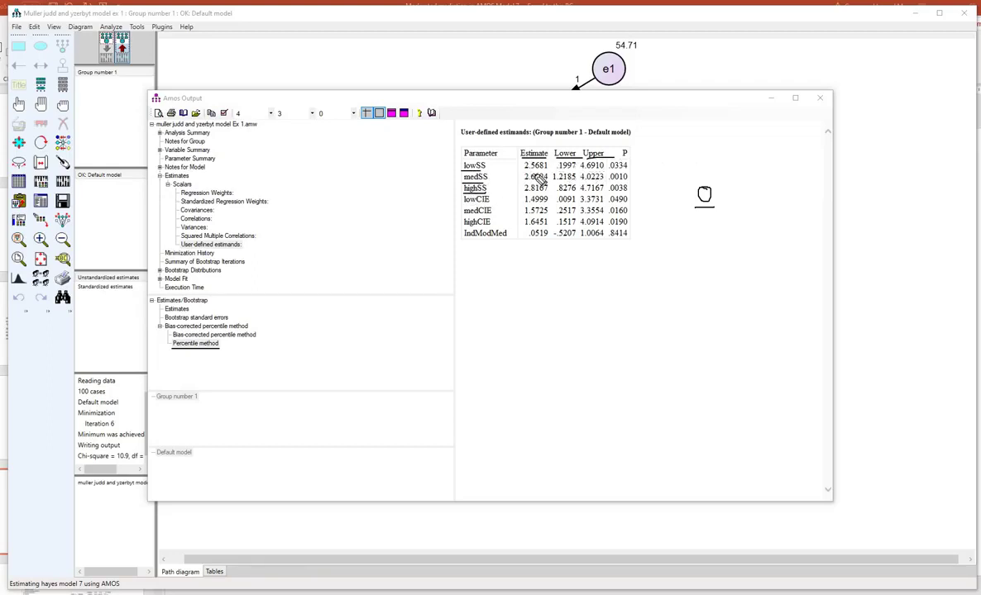
{"action": "mouse_move", "coordinate": [604, 170]}
{"action": "left_mouse_down"}
{"action": "mouse_move", "coordinate": [560, 170]}
{"action": "mouse_move", "coordinate": [604, 177]}
{"action": "mouse_move", "coordinate": [602, 192]}
{"action": "left_mouse_up"}
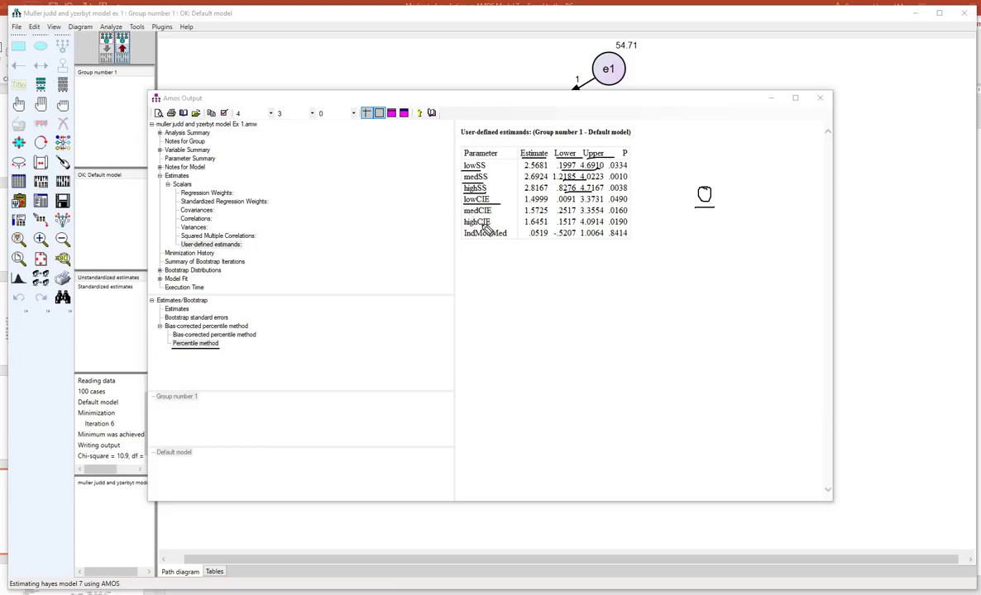
{"action": "left_click_drag", "start_coordinate": [465, 216], "coordinate": [490, 217]}
{"action": "left_click_drag", "start_coordinate": [557, 205], "coordinate": [604, 227]}
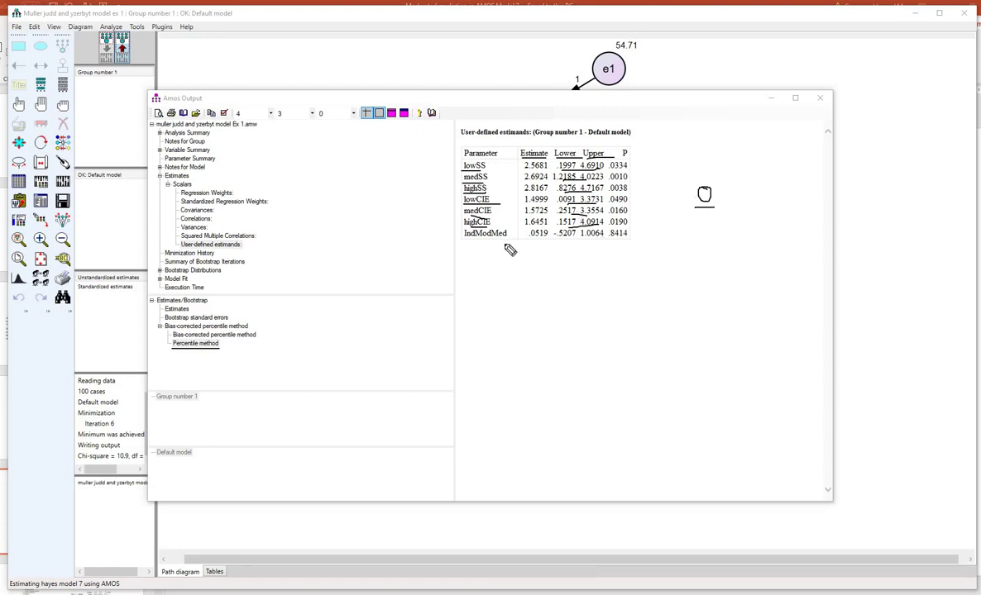
Check whether the percentile confidence interval of the index of moderated mediation, IndModMed, includes zero
{"action": "mouse_move", "coordinate": [466, 241]}
{"action": "left_mouse_down"}
{"action": "mouse_move", "coordinate": [506, 233]}
{"action": "mouse_move", "coordinate": [458, 244]}
{"action": "left_mouse_up"}
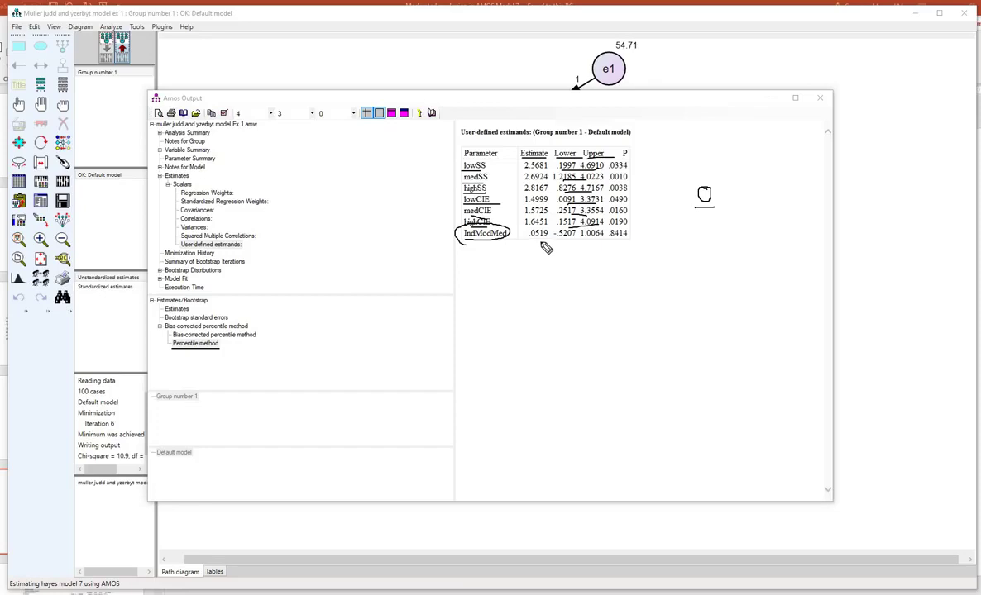
{"action": "left_click_drag", "start_coordinate": [560, 243], "coordinate": [592, 243]}
{"action": "left_click_drag", "start_coordinate": [744, 208], "coordinate": [688, 206]}
{"action": "left_click_drag", "start_coordinate": [592, 245], "coordinate": [565, 248]}
{"action": "left_click", "coordinate": [974, 369]}
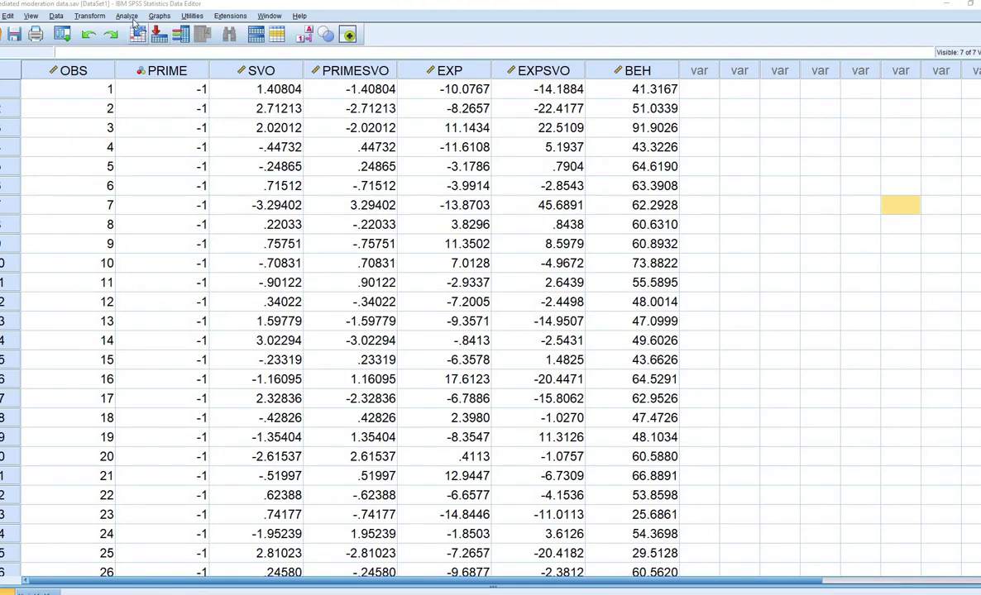
Switch to the SPSS Statistics data file and review the PRIME, SVO, EXP, BEH and PRIMESVO columns used in the model
{"action": "left_click", "coordinate": [169, 72]}
{"action": "left_click", "coordinate": [258, 73]}
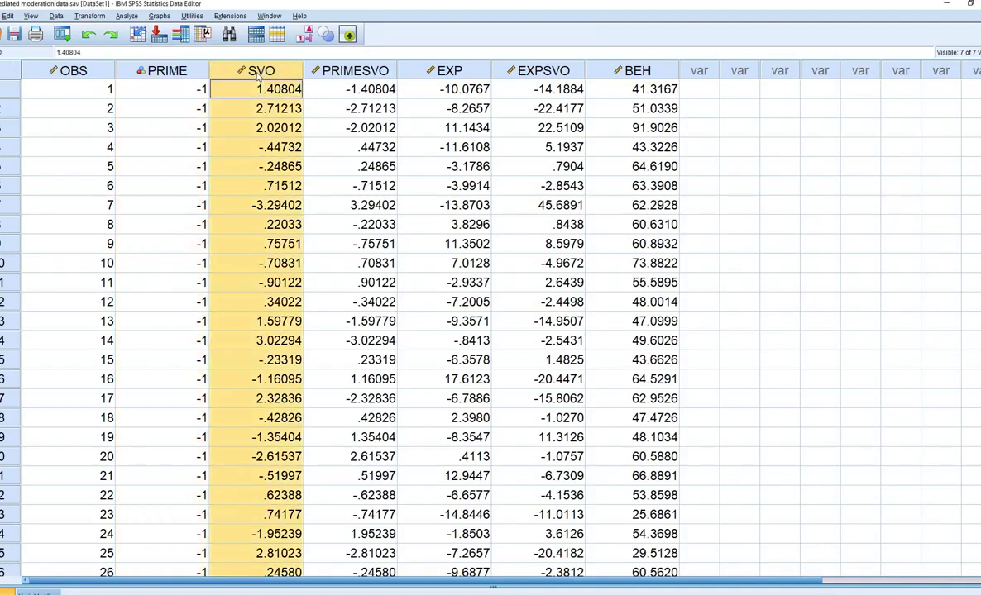
{"action": "left_click", "coordinate": [451, 72]}
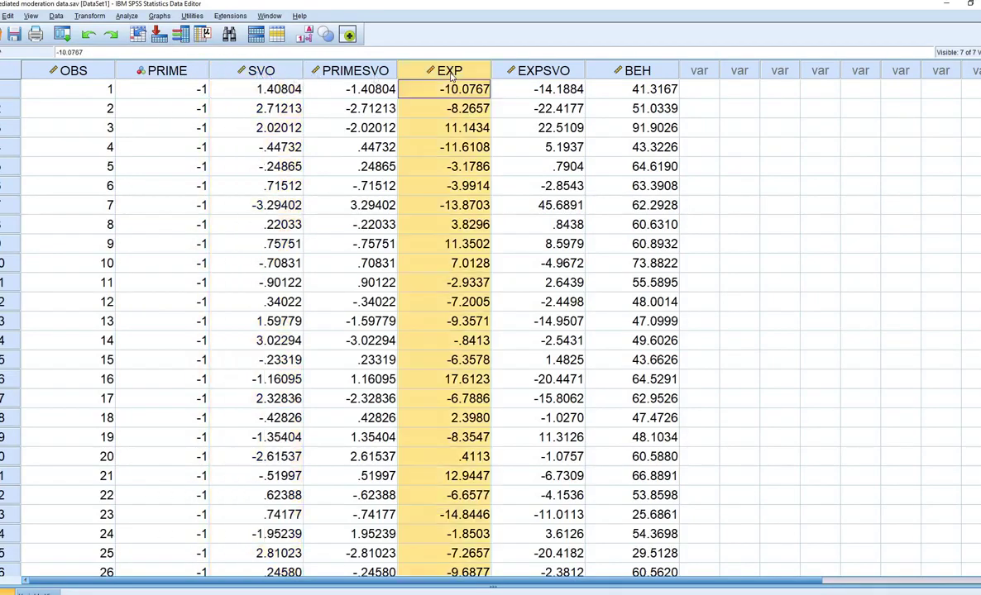
{"action": "left_click", "coordinate": [646, 73]}
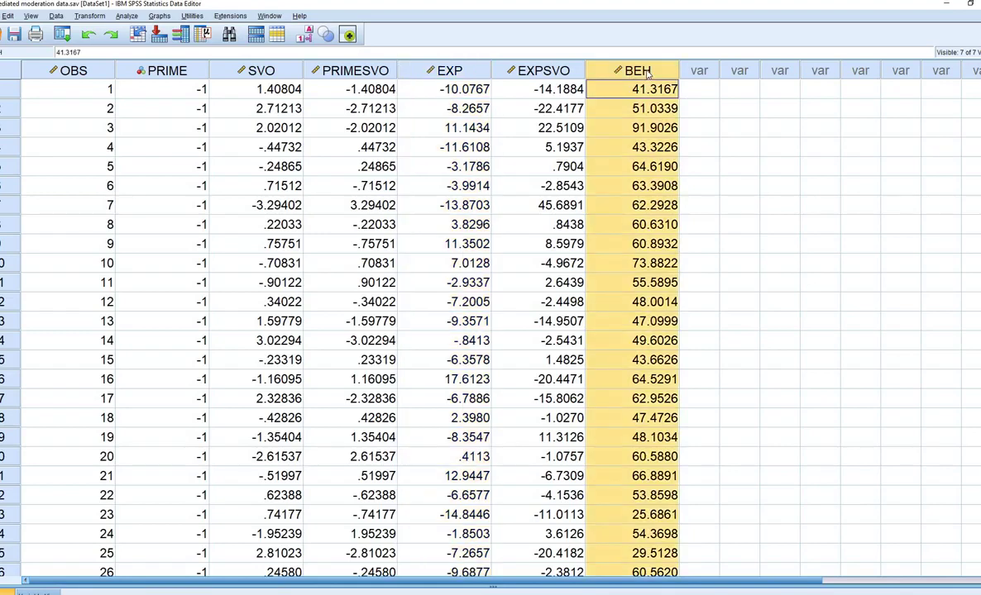
{"action": "left_click", "coordinate": [369, 72]}
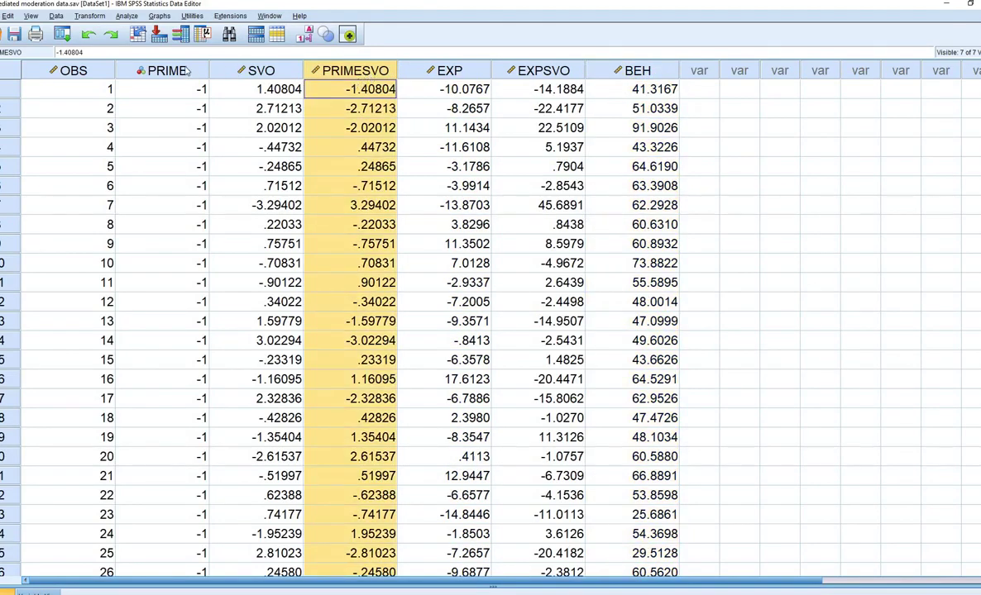
{"action": "left_click", "coordinate": [178, 71]}
{"action": "left_click", "coordinate": [262, 73]}
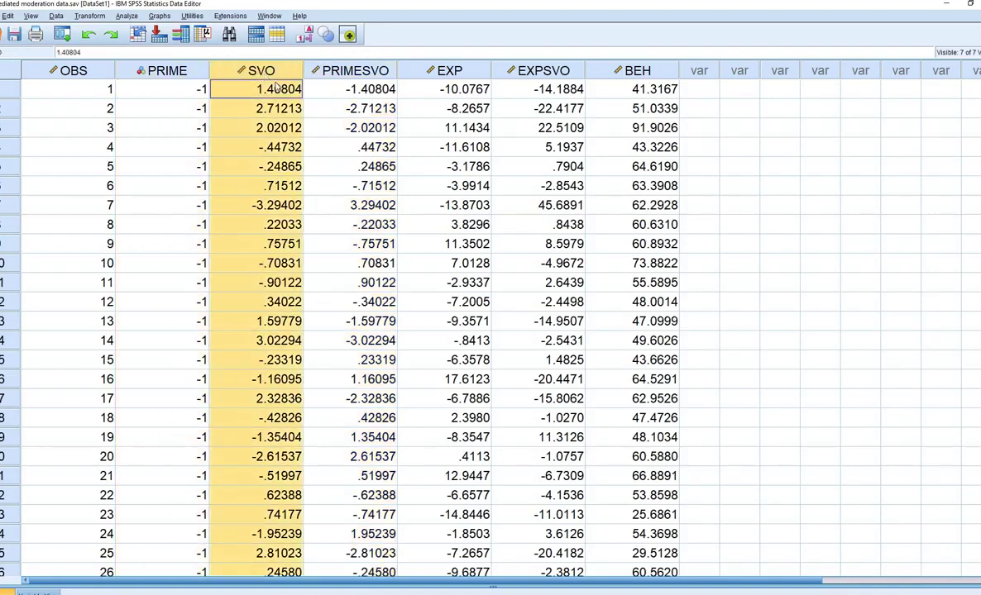
Compare the SVO column with the PRIMESVO product term column in the data file
{"action": "left_click", "coordinate": [293, 129]}
{"action": "key", "text": "Right"}
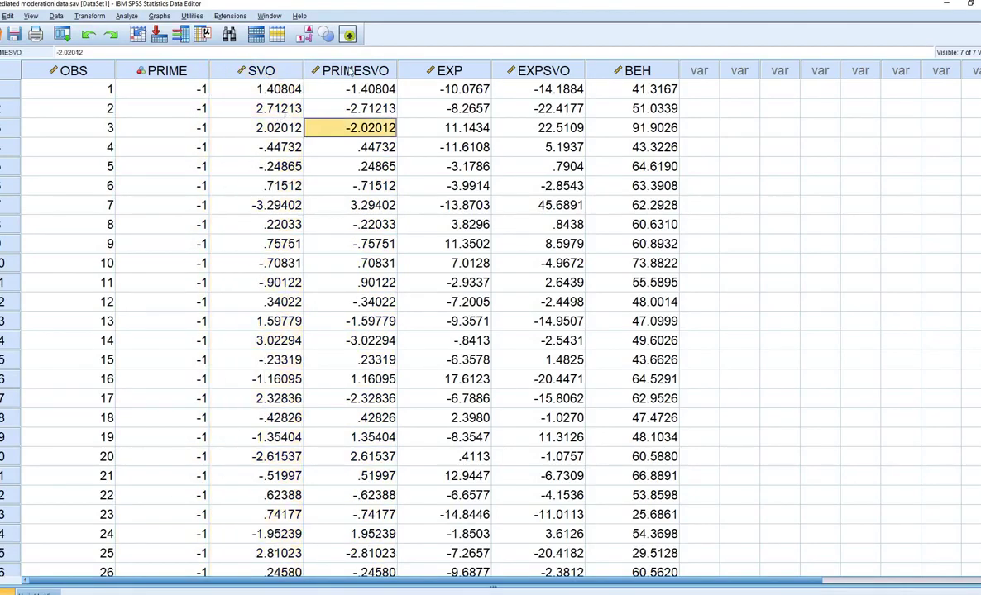
{"action": "left_click", "coordinate": [379, 73]}
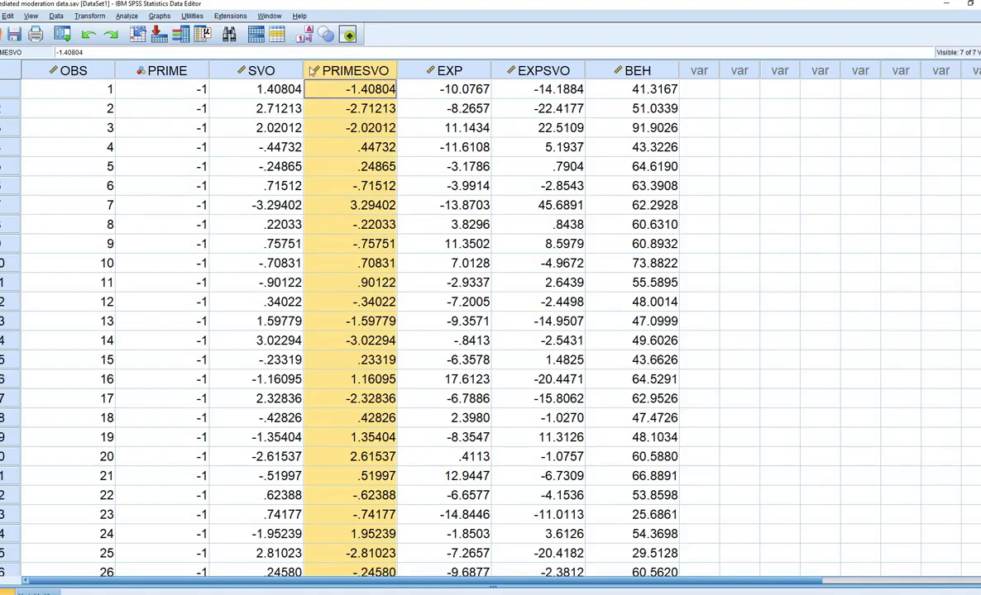
{"action": "left_click", "coordinate": [348, 129]}
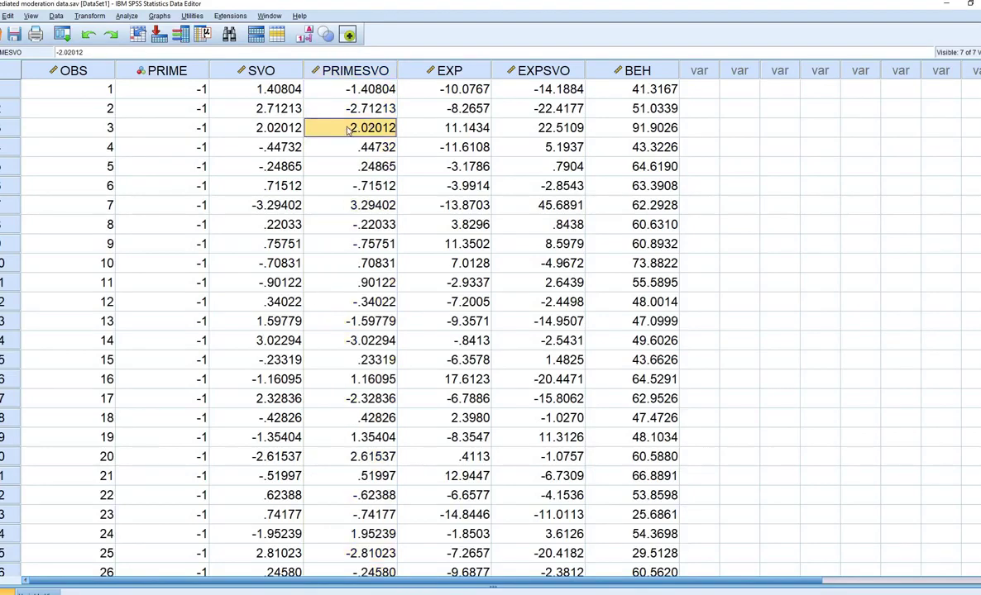
Run PROCESS v3.4 Model 7 with BEH as Y, PRIME as X, EXP as mediator, SVO as moderator W, 95% confidence and 2000 bootstrap samples
{"action": "left_click", "coordinate": [126, 16]}
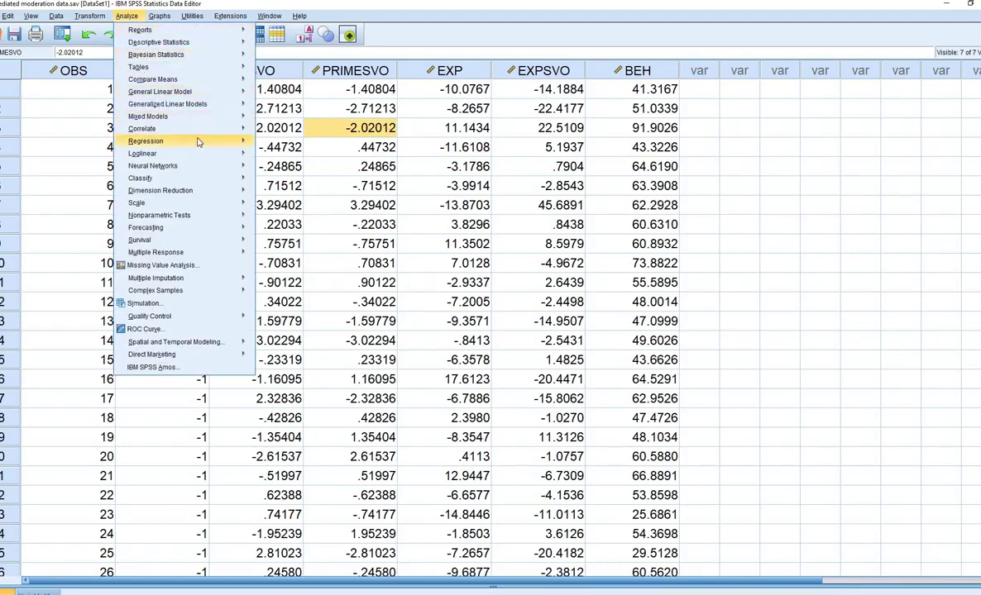
{"action": "mouse_move", "coordinate": [198, 142]}
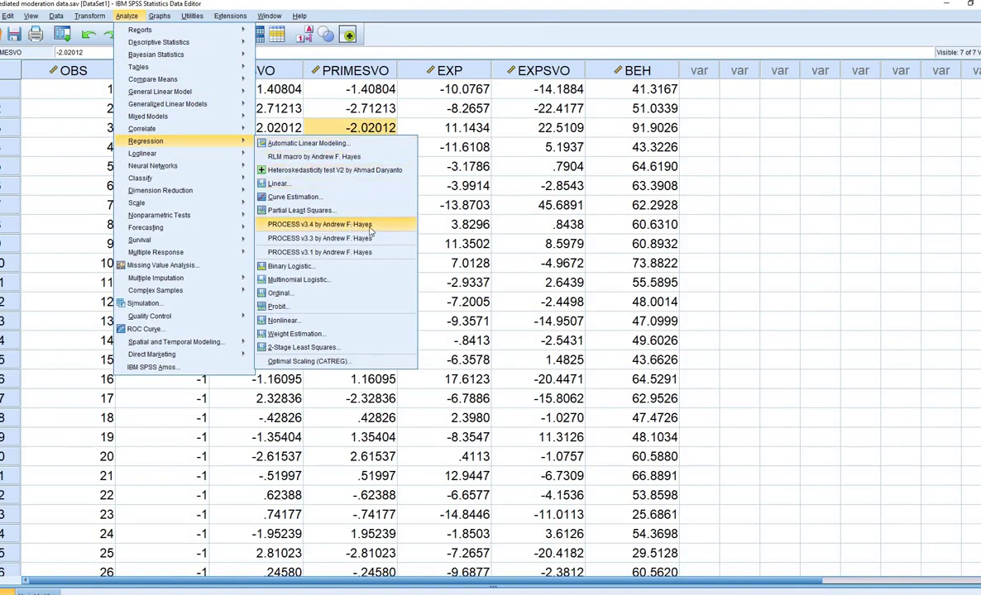
{"action": "key", "text": "Return"}
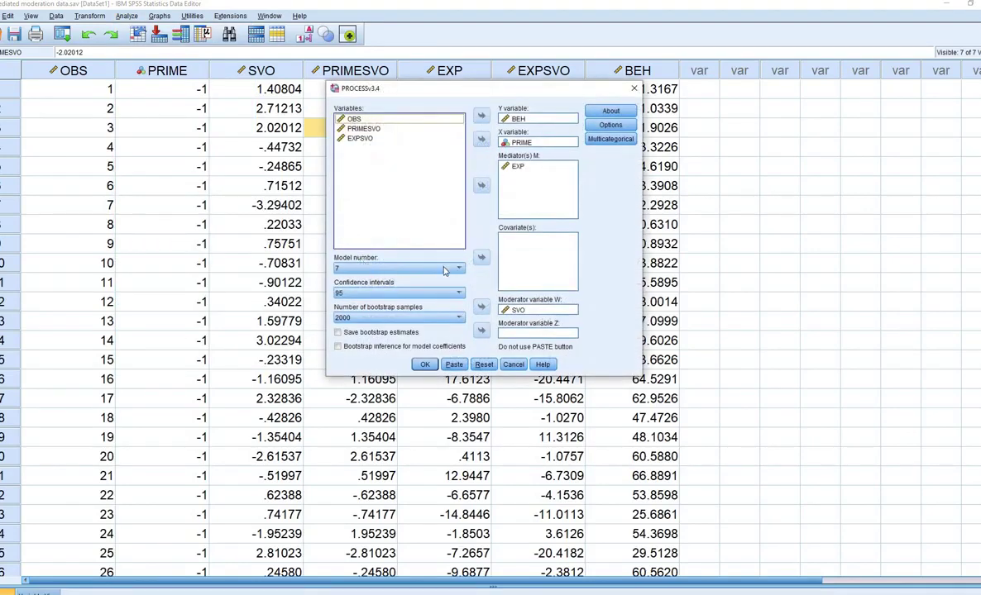
{"action": "left_click", "coordinate": [443, 270]}
{"action": "left_click", "coordinate": [443, 270]}
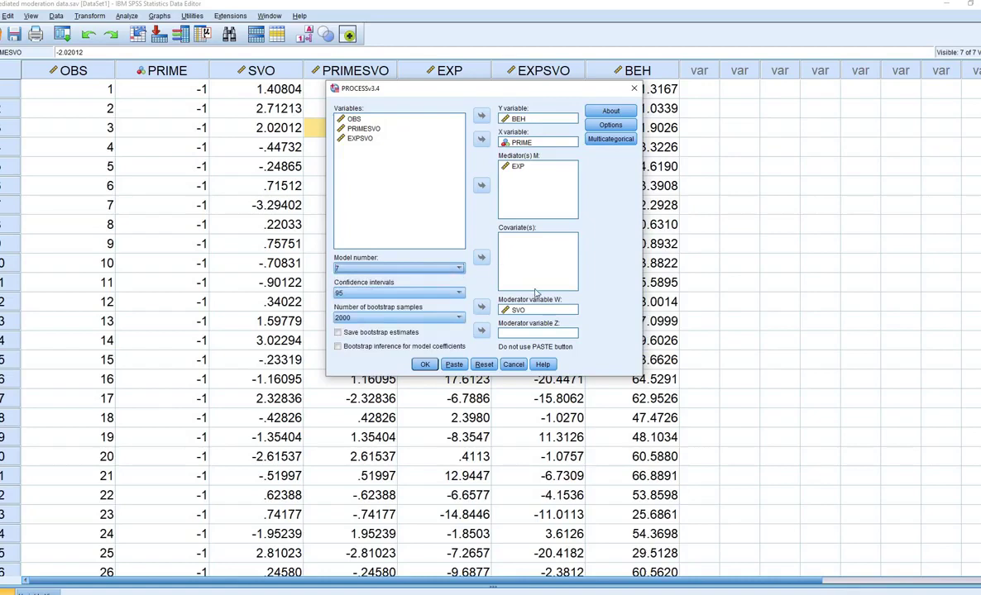
{"action": "left_click", "coordinate": [516, 144]}
{"action": "left_click", "coordinate": [519, 120]}
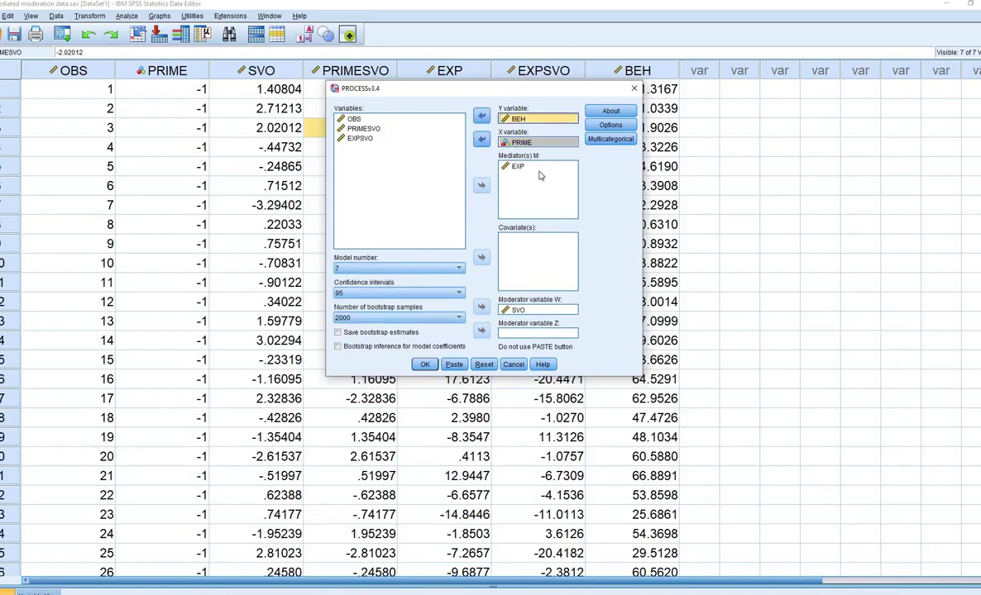
{"action": "left_click", "coordinate": [529, 311]}
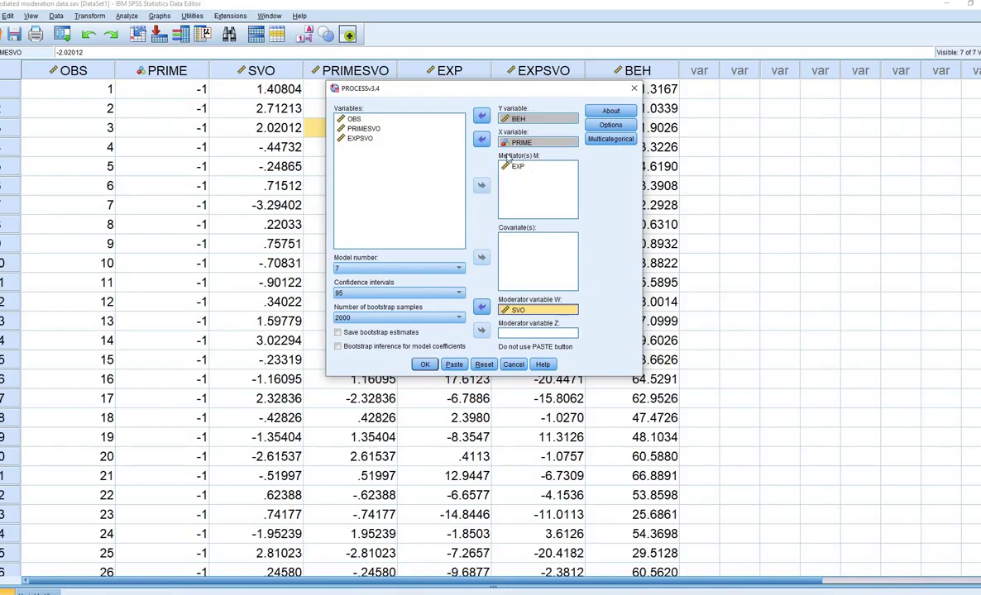
{"action": "left_click", "coordinate": [425, 366]}
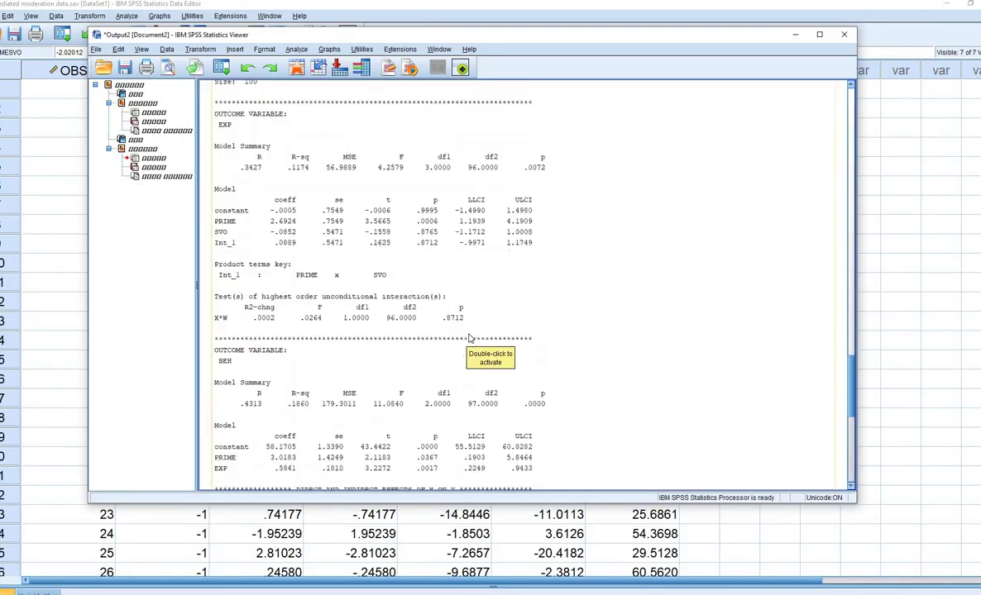
Examine the conditional indirect effects of PRIME on BEH through EXP at each SVO level, including their bootstrap confidence intervals
{"action": "scroll", "coordinate": [469, 338], "scroll_direction": "down", "scroll_amount": 6}
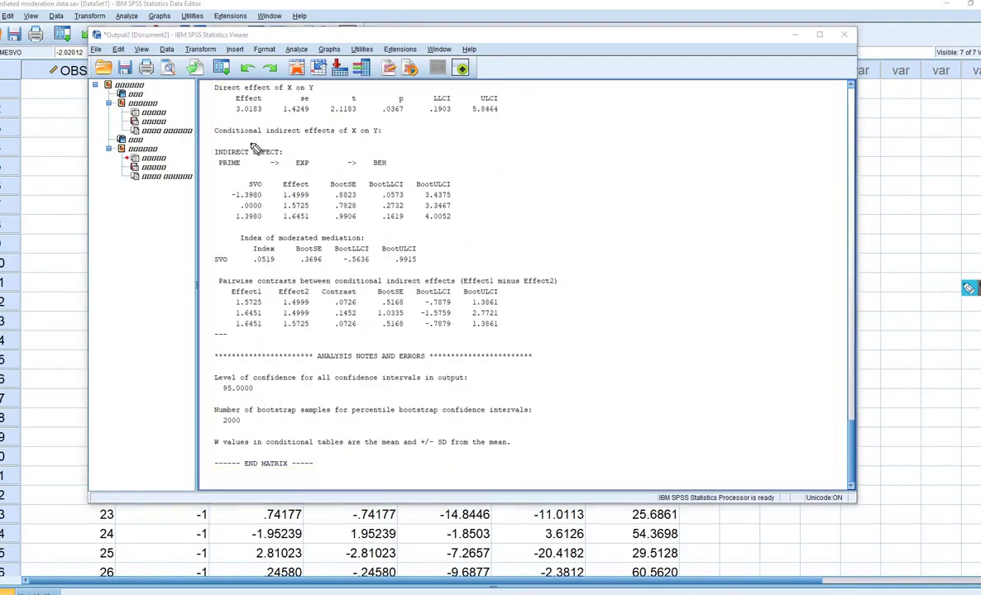
{"action": "left_click_drag", "start_coordinate": [238, 142], "coordinate": [374, 140]}
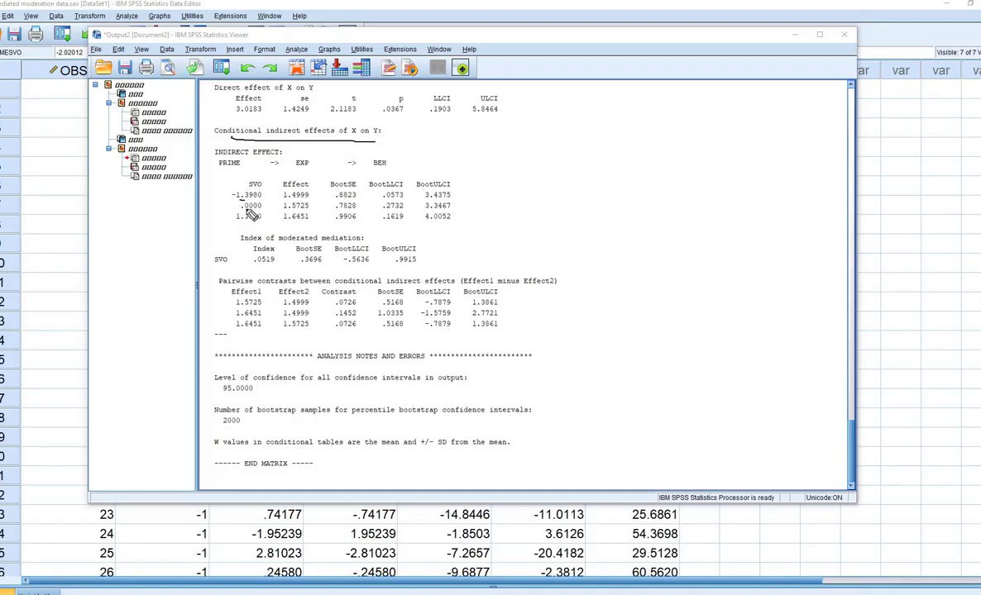
{"action": "mouse_move", "coordinate": [260, 222]}
{"action": "left_mouse_down"}
{"action": "mouse_move", "coordinate": [235, 222]}
{"action": "mouse_move", "coordinate": [261, 209]}
{"action": "left_mouse_up"}
{"action": "left_click_drag", "start_coordinate": [234, 209], "coordinate": [262, 209]}
{"action": "mouse_move", "coordinate": [284, 213]}
{"action": "left_mouse_down"}
{"action": "mouse_move", "coordinate": [306, 213]}
{"action": "mouse_move", "coordinate": [308, 204]}
{"action": "mouse_move", "coordinate": [283, 190]}
{"action": "left_mouse_up"}
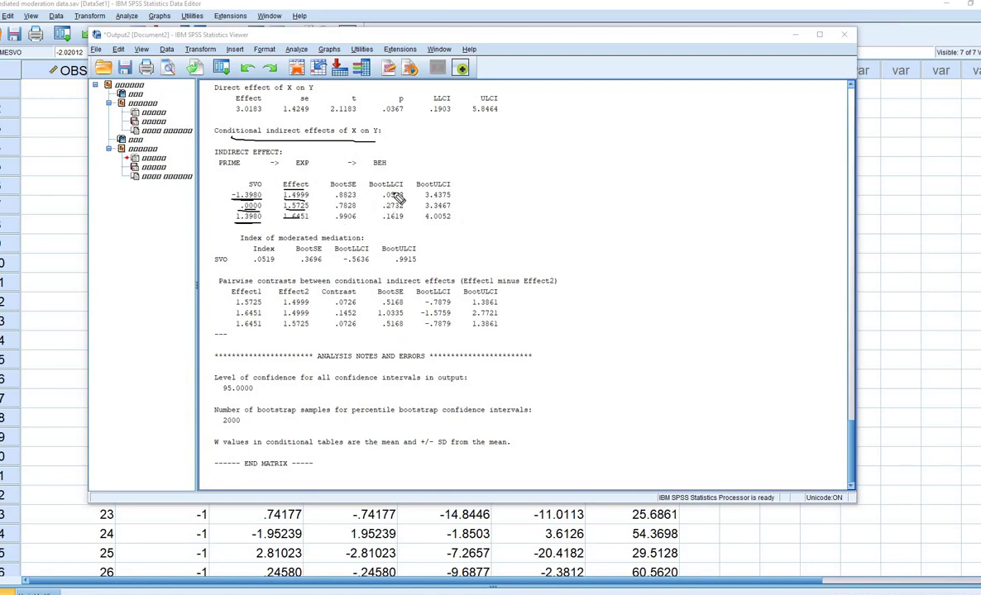
{"action": "mouse_move", "coordinate": [369, 188]}
{"action": "left_mouse_down"}
{"action": "mouse_move", "coordinate": [450, 189]}
{"action": "mouse_move", "coordinate": [466, 195]}
{"action": "mouse_move", "coordinate": [459, 202]}
{"action": "left_mouse_up"}
Check the index of moderated mediation for SVO and whether its bootstrap confidence interval includes zero
{"action": "left_click_drag", "start_coordinate": [240, 242], "coordinate": [357, 243]}
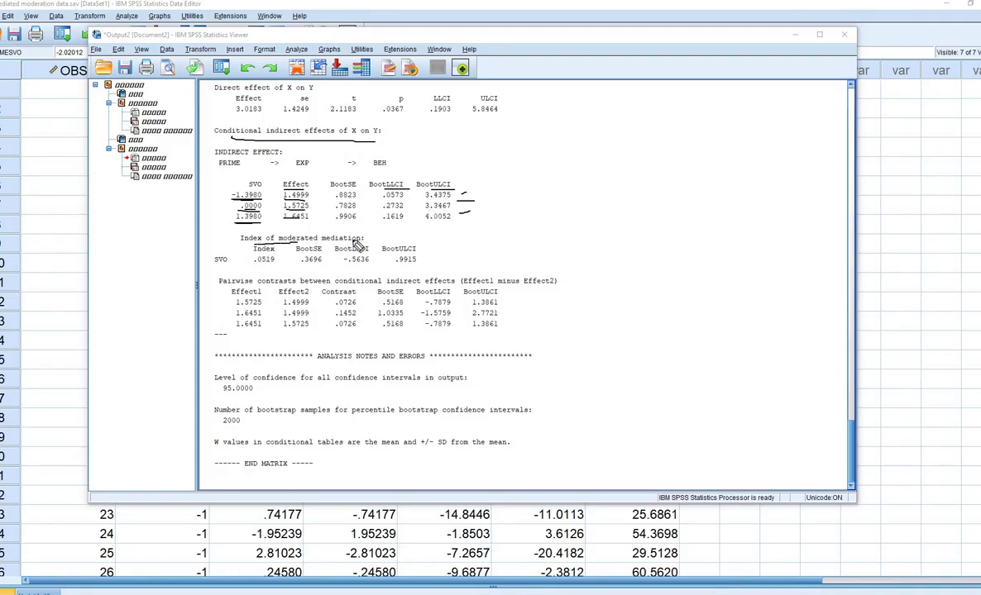
{"action": "mouse_move", "coordinate": [248, 265]}
{"action": "left_mouse_down"}
{"action": "mouse_move", "coordinate": [263, 266]}
{"action": "mouse_move", "coordinate": [248, 241]}
{"action": "mouse_move", "coordinate": [246, 263]}
{"action": "mouse_move", "coordinate": [273, 265]}
{"action": "mouse_move", "coordinate": [280, 248]}
{"action": "left_mouse_up"}
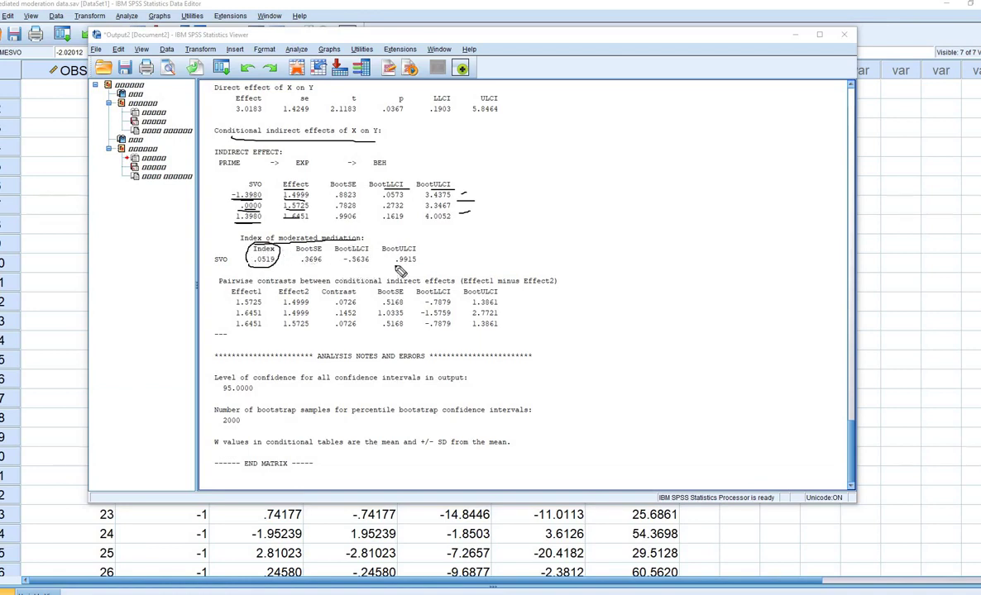
{"action": "left_click_drag", "start_coordinate": [348, 267], "coordinate": [418, 266]}
{"action": "left_click", "coordinate": [273, 464]}
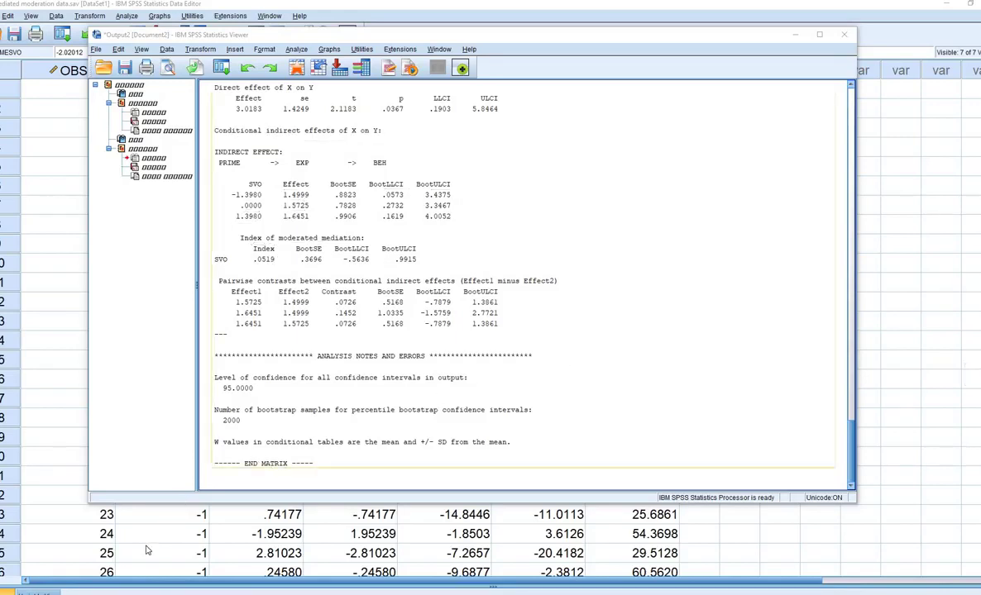